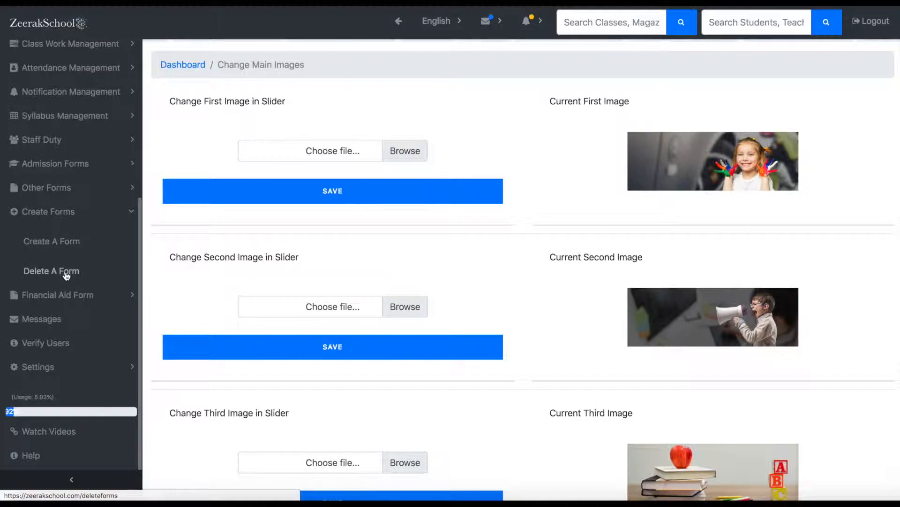
Look through the Financial Aid Form options and open the list of forms that can be deleted.
click(72, 295)
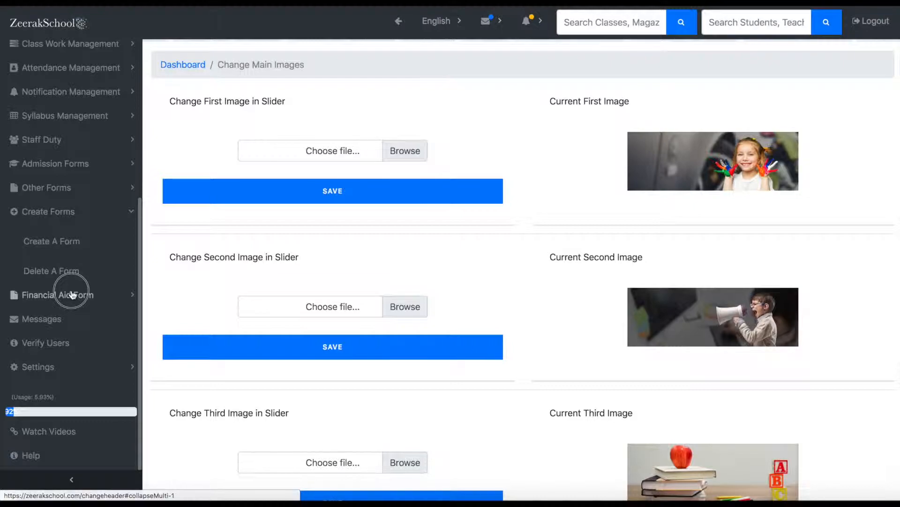
click(72, 294)
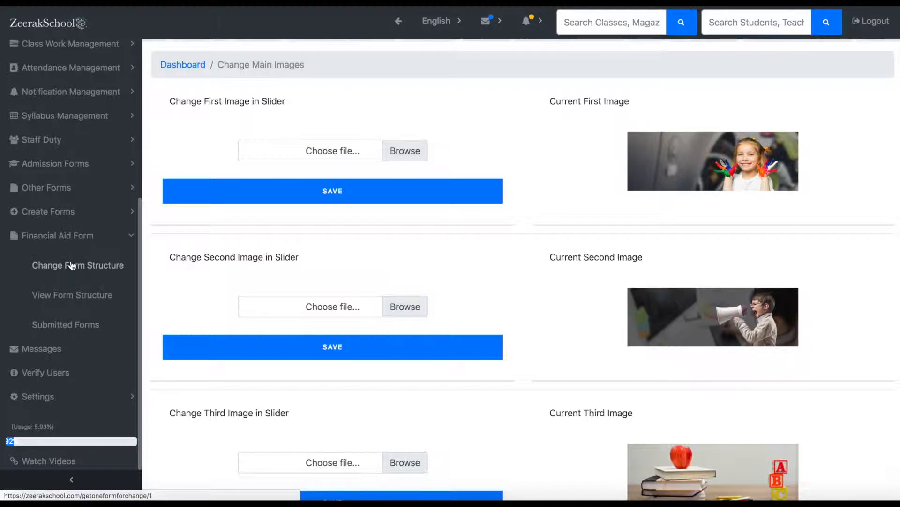
click(53, 212)
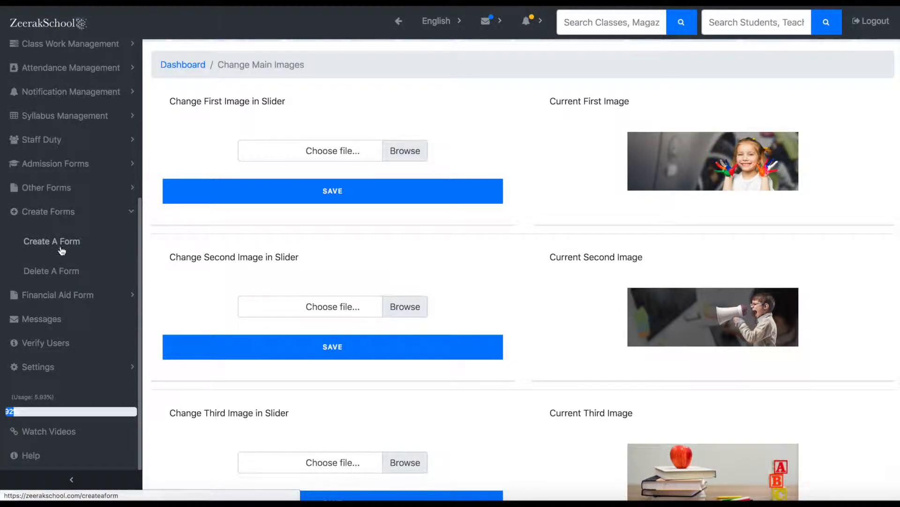
click(68, 272)
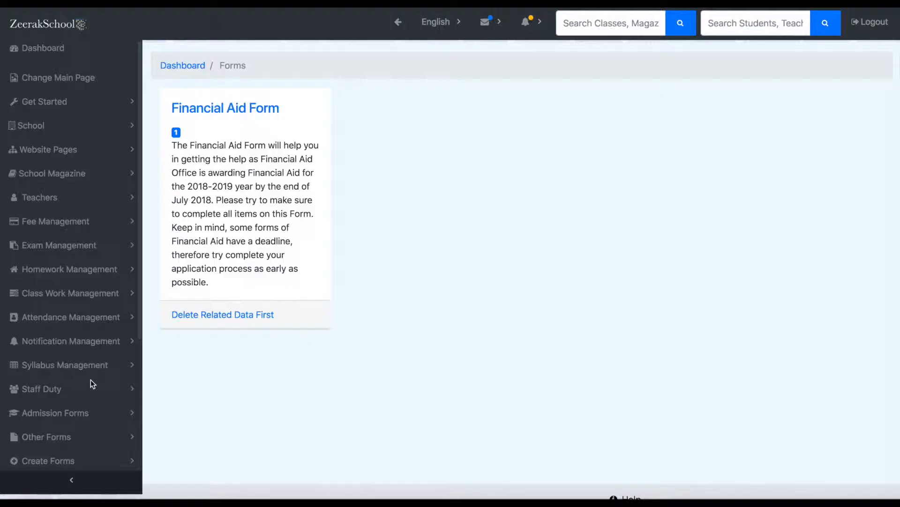
Start creating a new form and name it "Fee Reduction Form".
scroll(91, 379, down, 3)
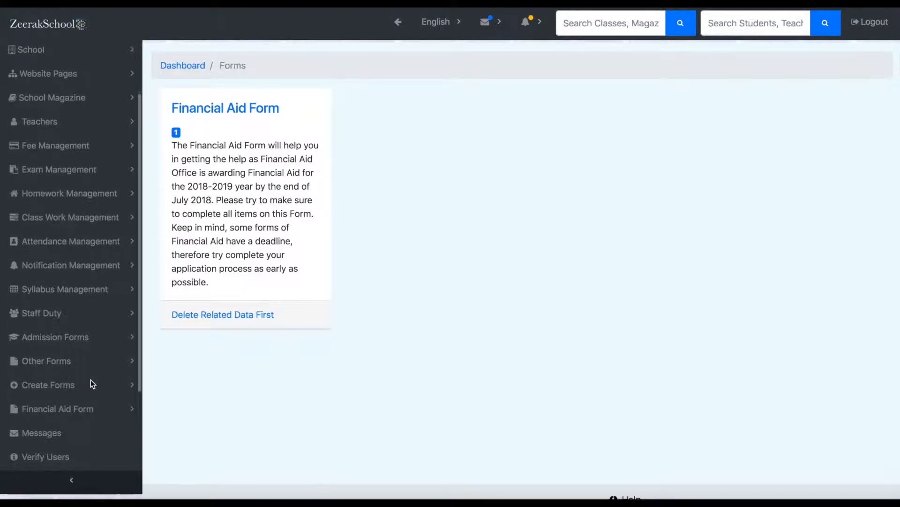
click(61, 389)
click(66, 415)
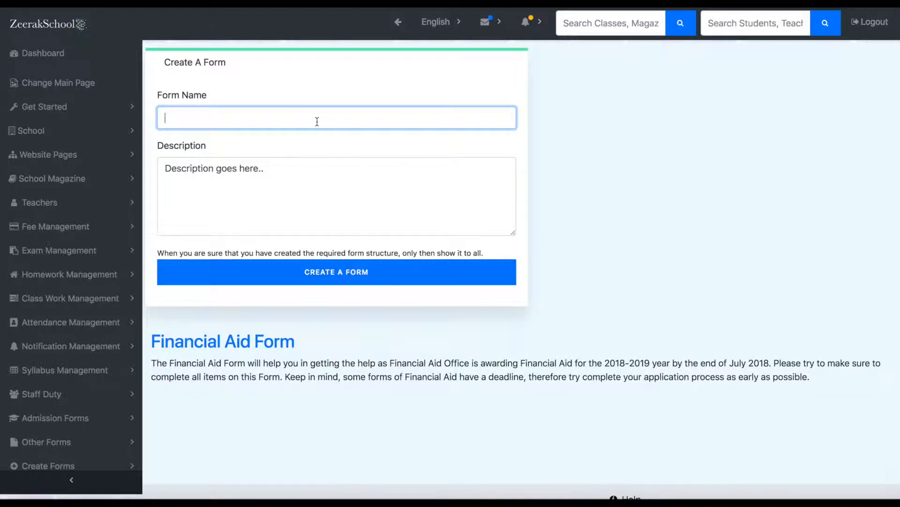
text(Fee)
text( Reduction)
text(Fee Reduction Form)
Replace the description with text inviting those who cannot pay the institute's full fee to apply and let it decide the reduction, and create the form.
click(310, 175)
key(ctrl+a)
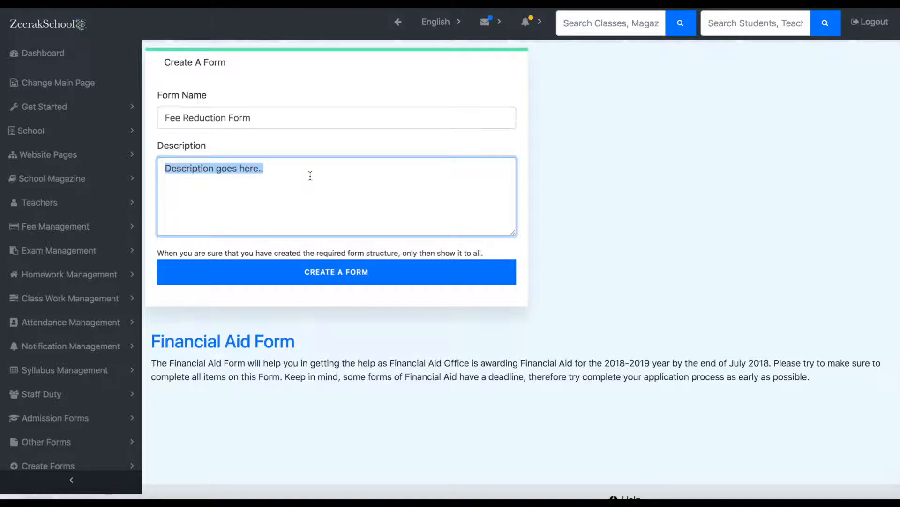
text(If you think that you cann)
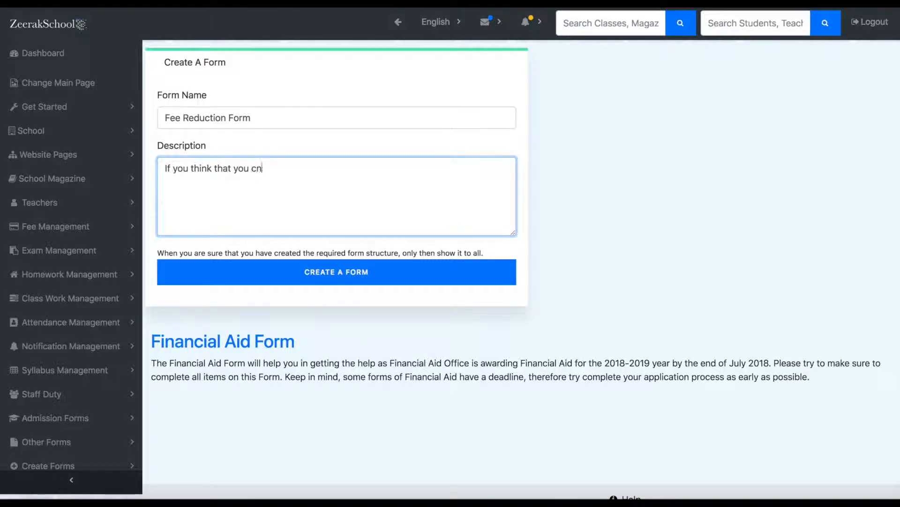
text(ot pay the full fee of the)
key(BackSpace)
key(BackSpace)
text(is i)
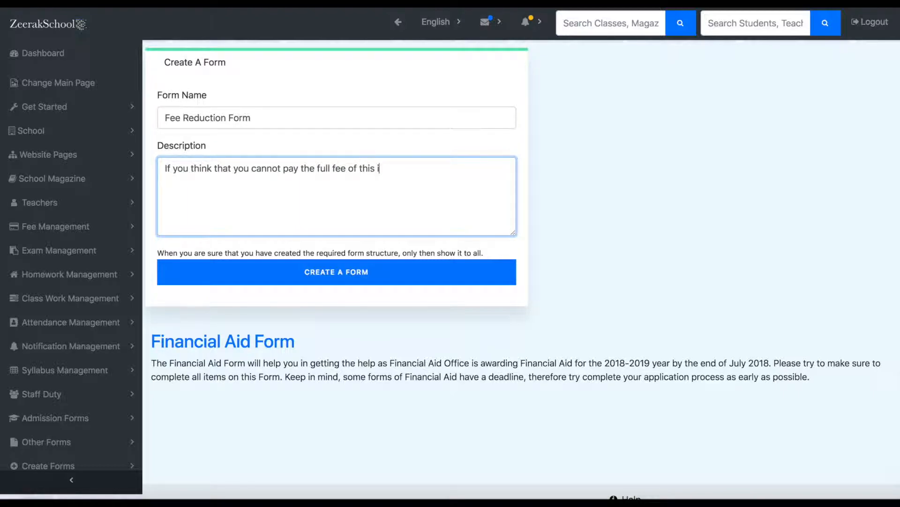
text(nstitute, you can fill this form and let us decide how much reduction of fee can be allowed in you)
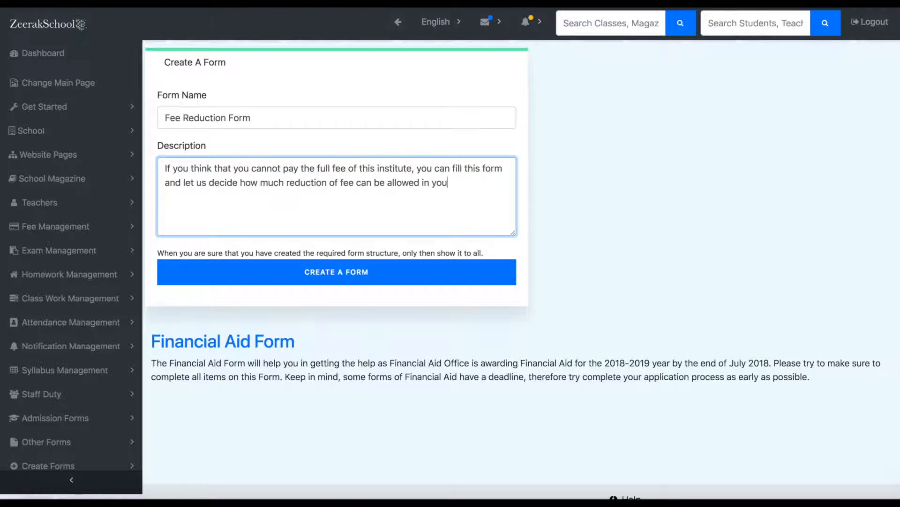
text(r case.)
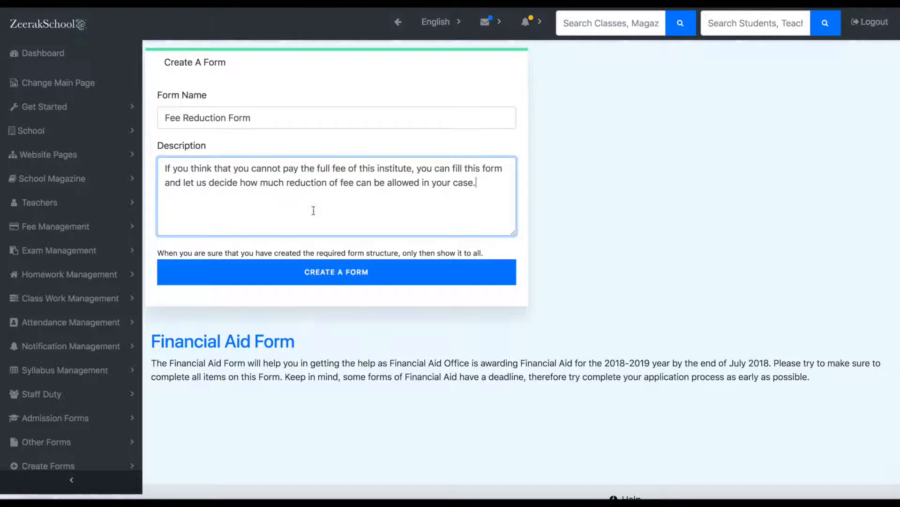
click(335, 275)
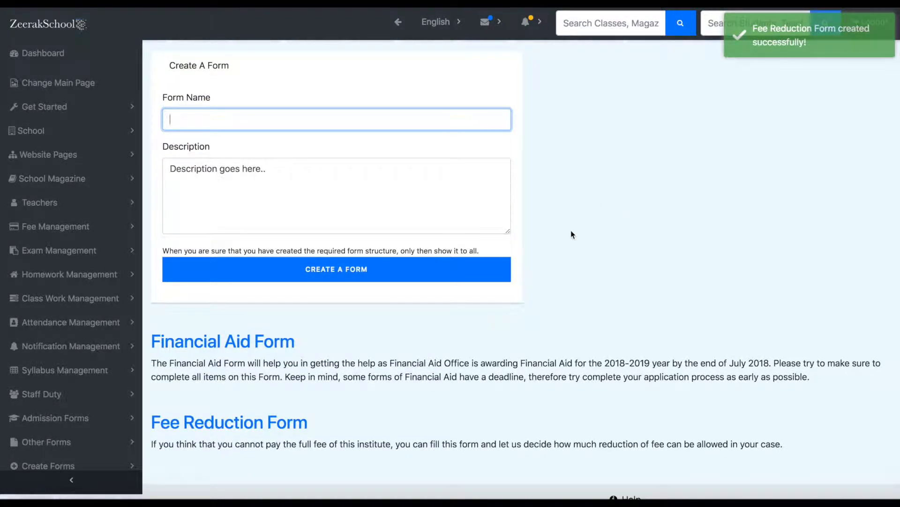
Find the Fee Reduction Form among the created forms and open its form view.
scroll(429, 350, down, 1)
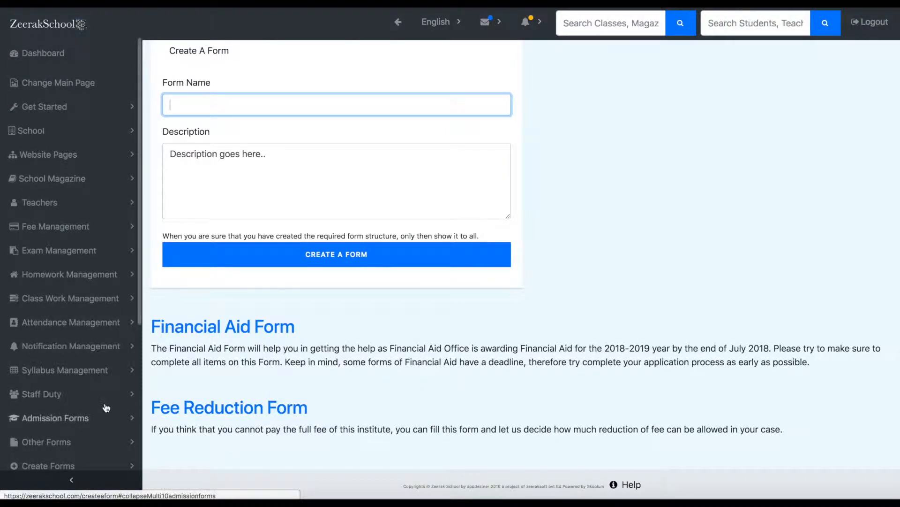
scroll(105, 398, down, 5)
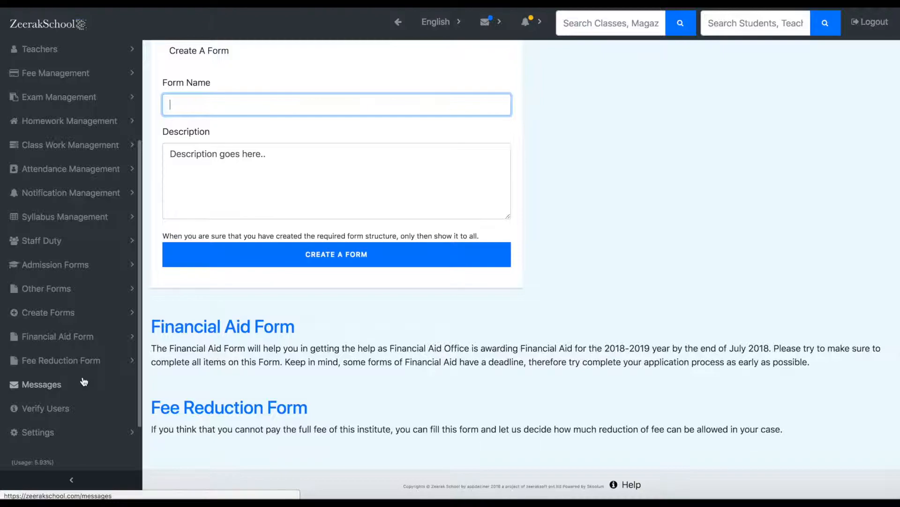
click(76, 362)
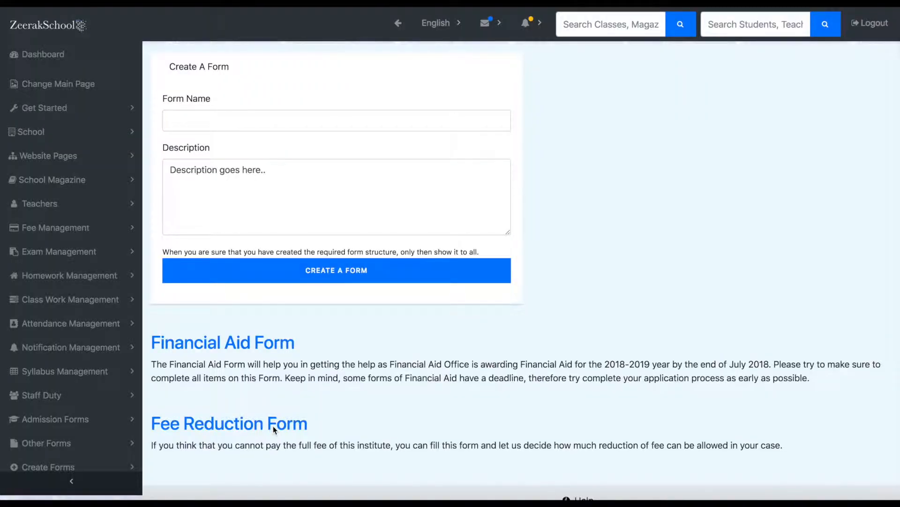
click(254, 425)
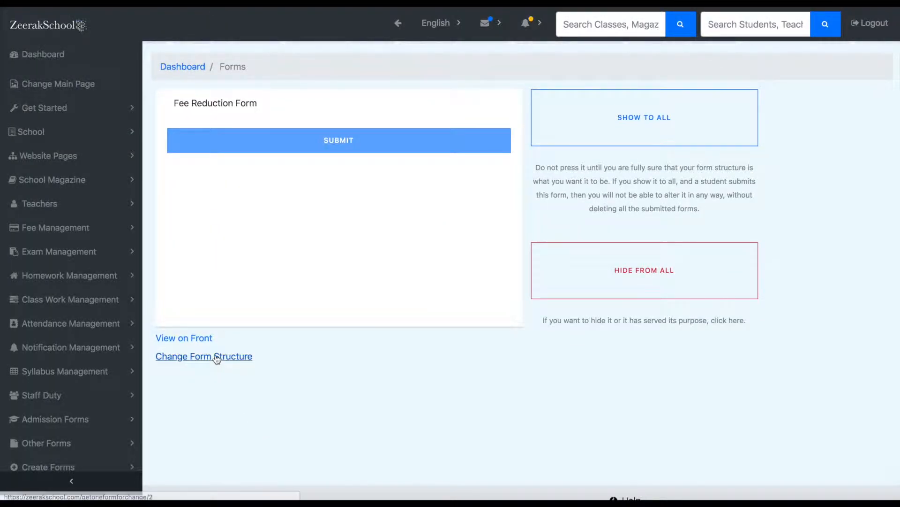
Open the Fee Reduction Form's structure for editing.
scroll(121, 404, down, 5)
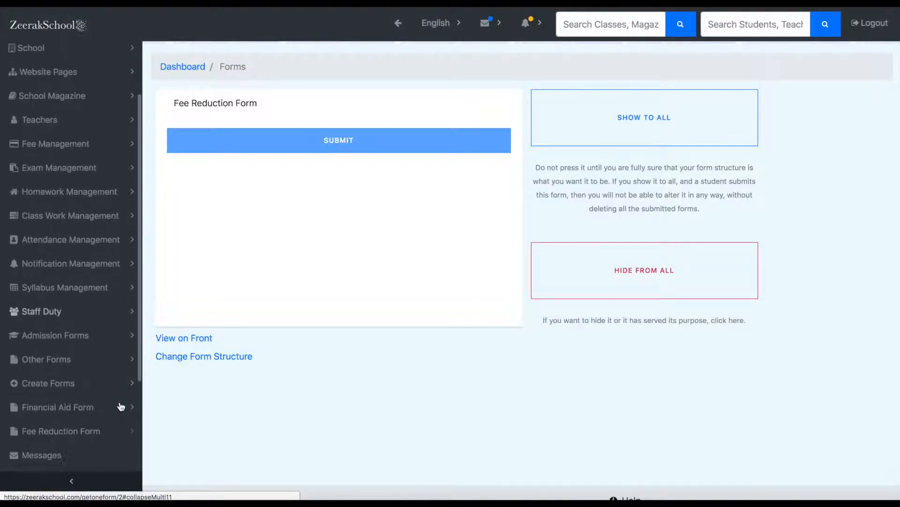
click(109, 318)
click(84, 349)
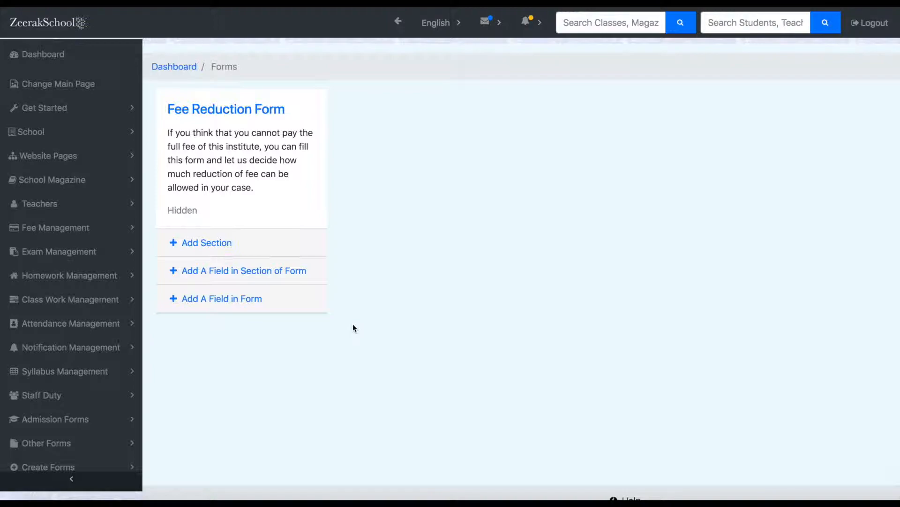
Add a "Personal Details" section to the Fee Reduction Form with the description "Here you have to give Income of your entire family.".
click(222, 245)
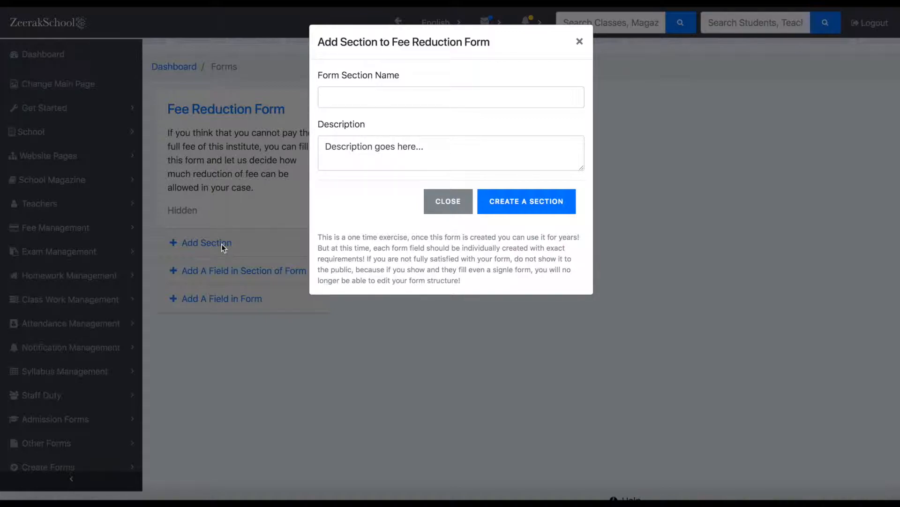
click(360, 102)
text(Personal Details)
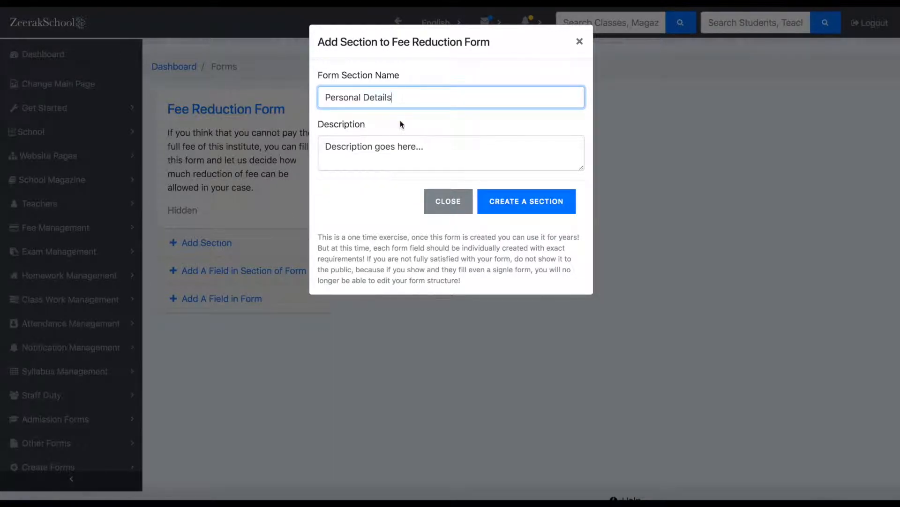
triple_click(422, 150)
text(Here )
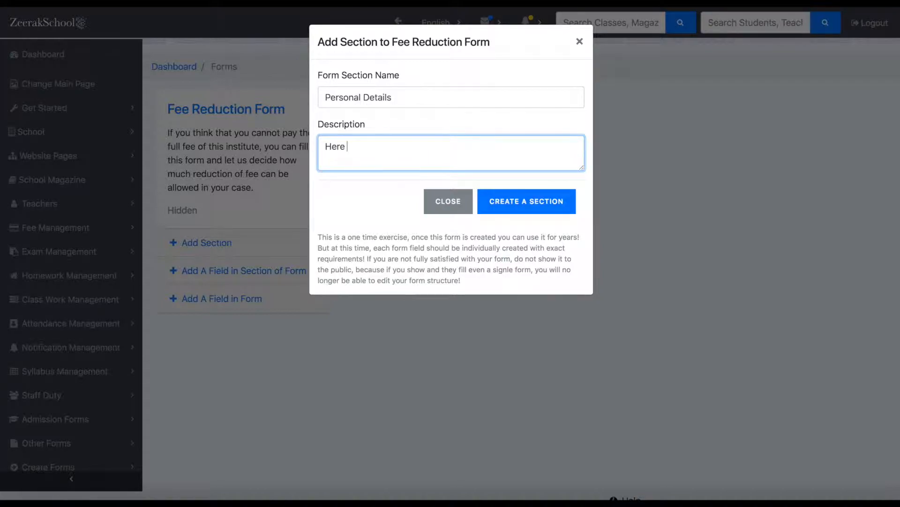
text(you have to give Income of your )
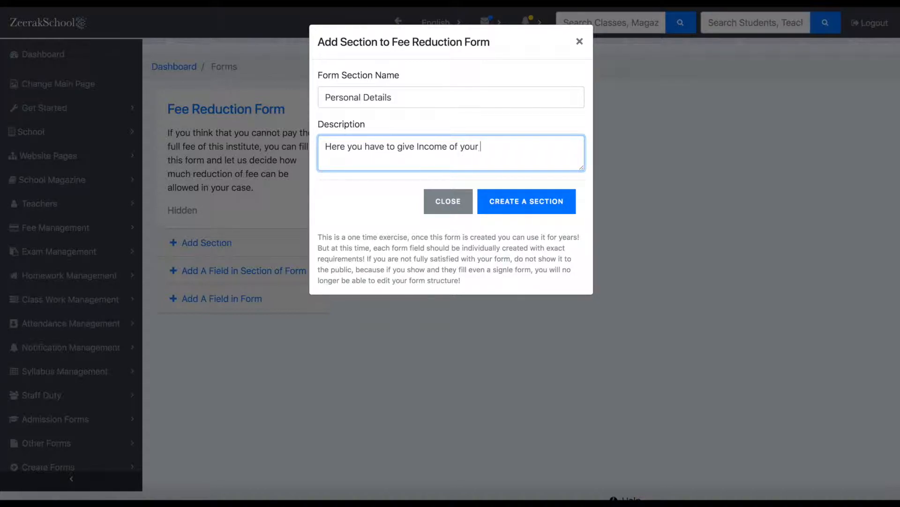
text(entire family.)
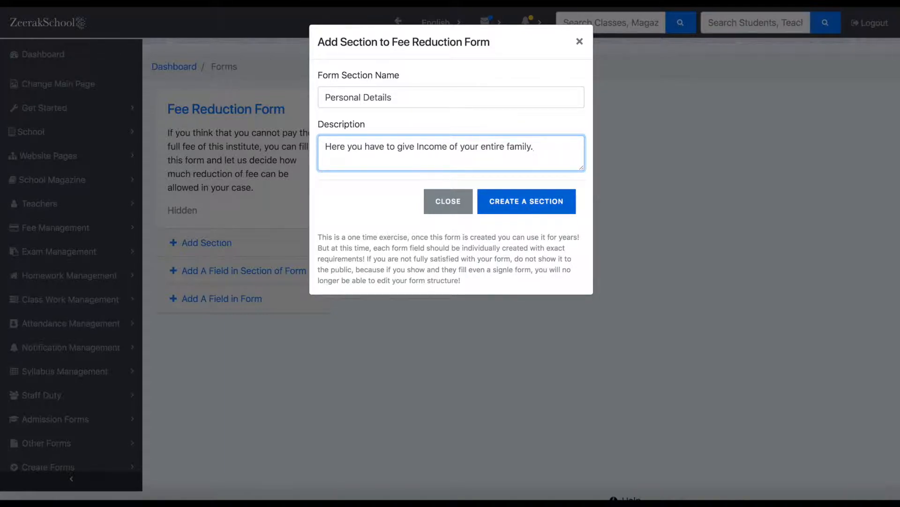
click(538, 203)
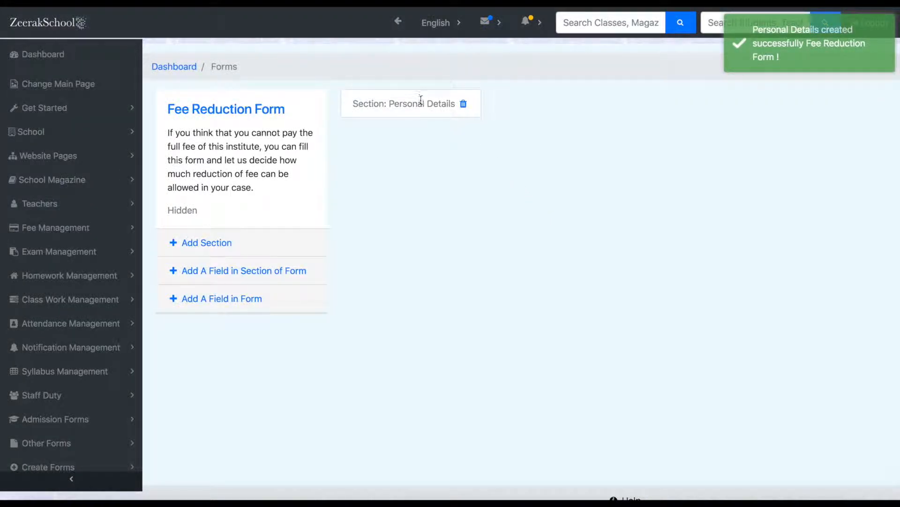
Add a required Number field named "Father's Income" to the Personal Details section.
click(268, 276)
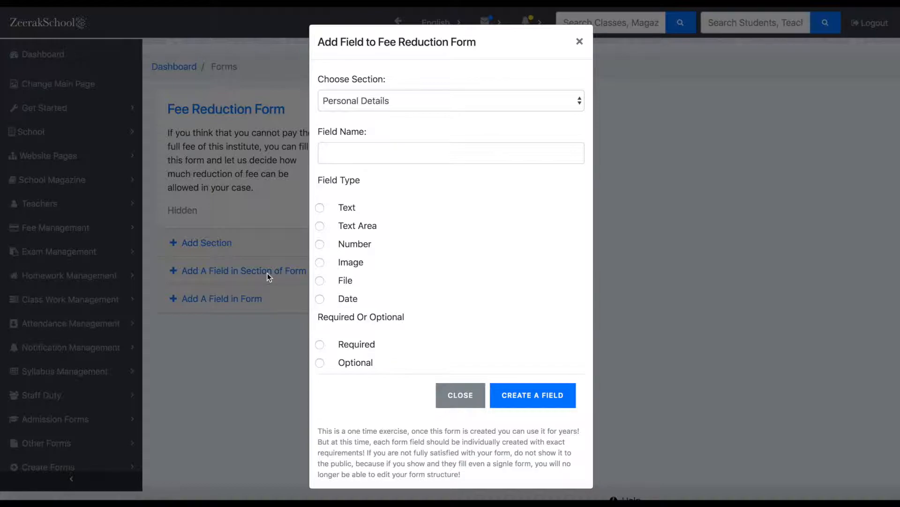
click(480, 106)
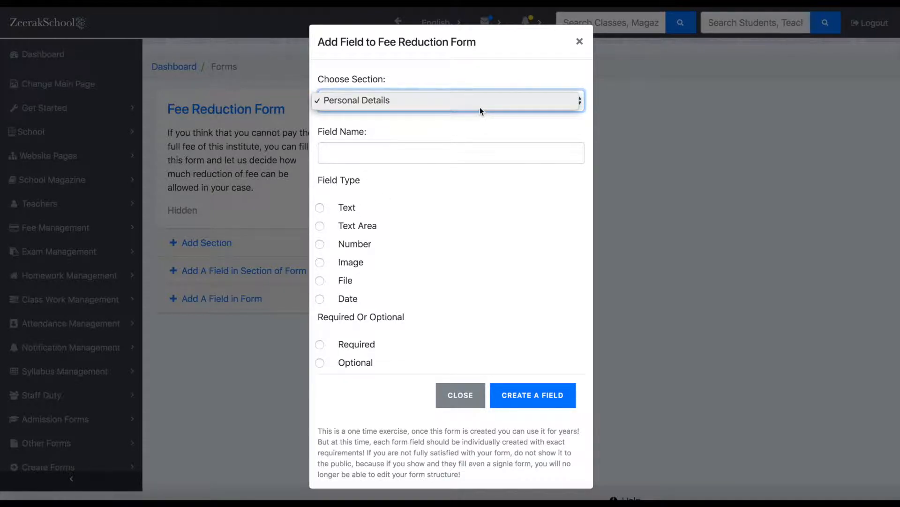
click(446, 162)
click(423, 153)
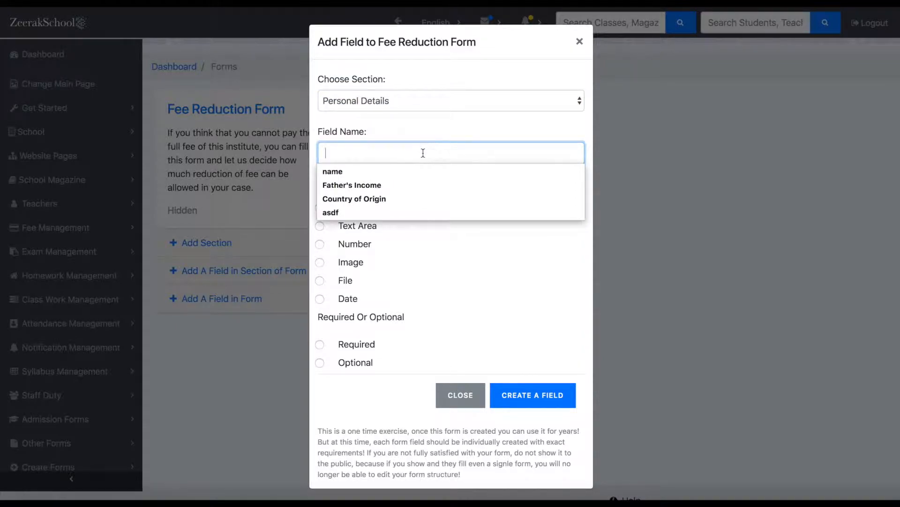
text(Fa)
click(417, 171)
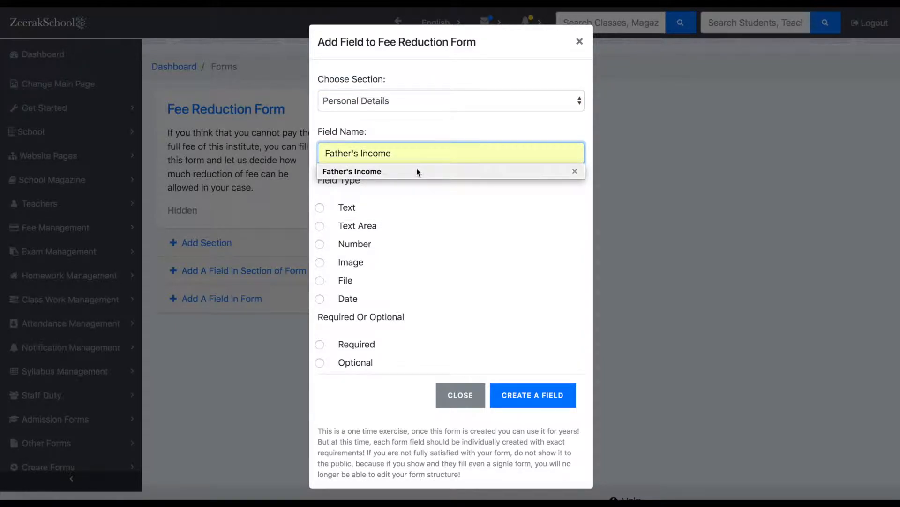
click(361, 243)
click(321, 244)
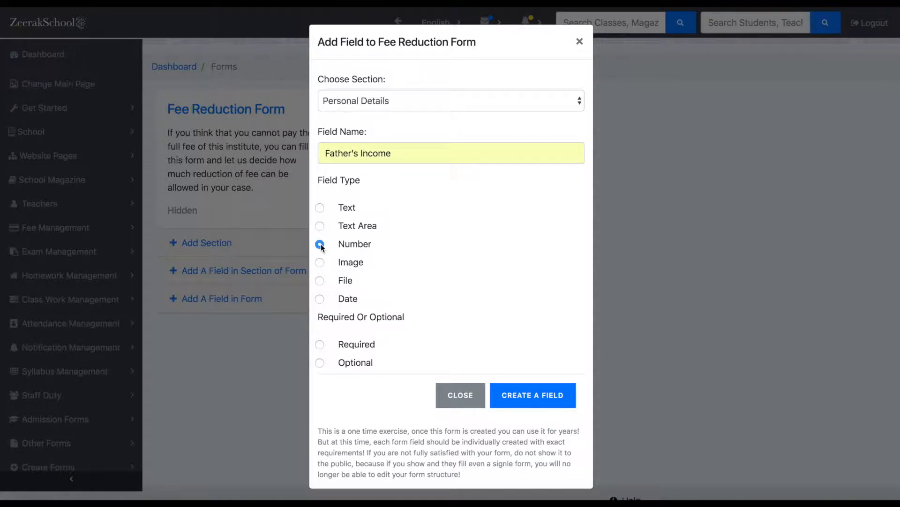
click(319, 344)
click(539, 389)
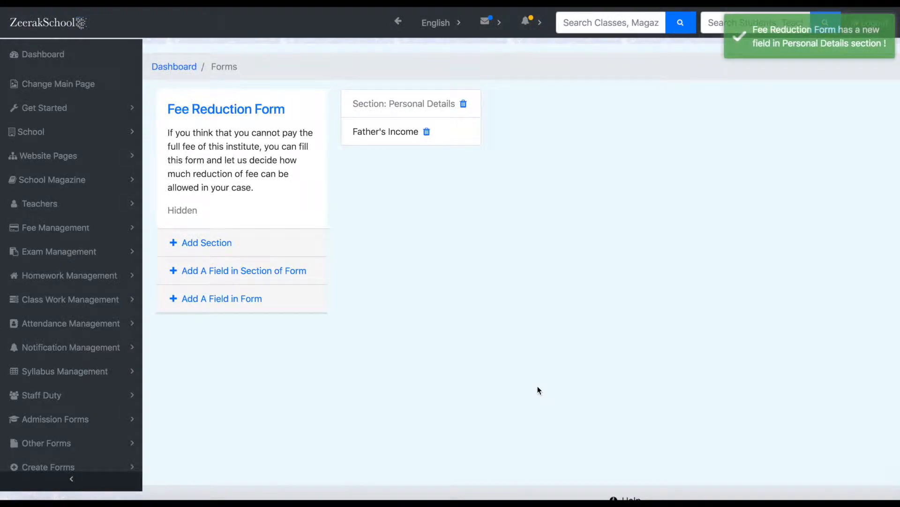
Add a required Number field named "Mother's Income" to the Personal Details section.
click(221, 271)
click(387, 152)
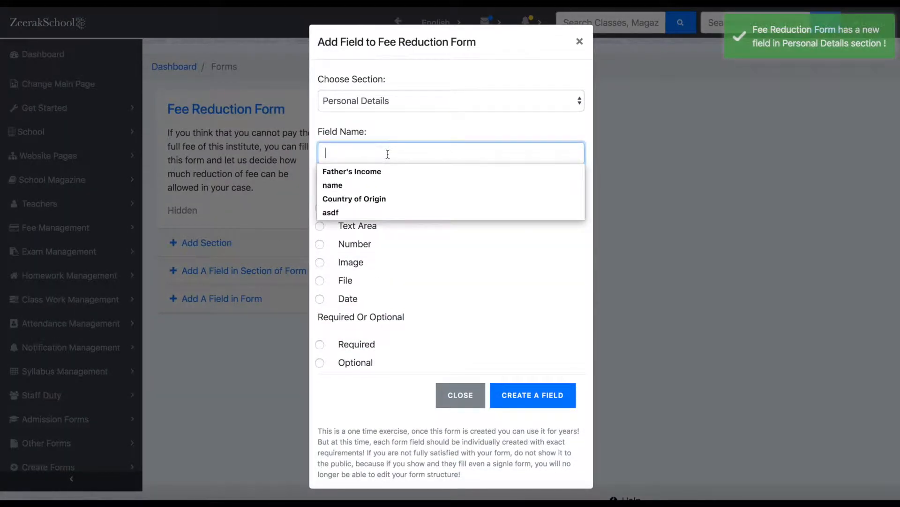
text(Mother's Income)
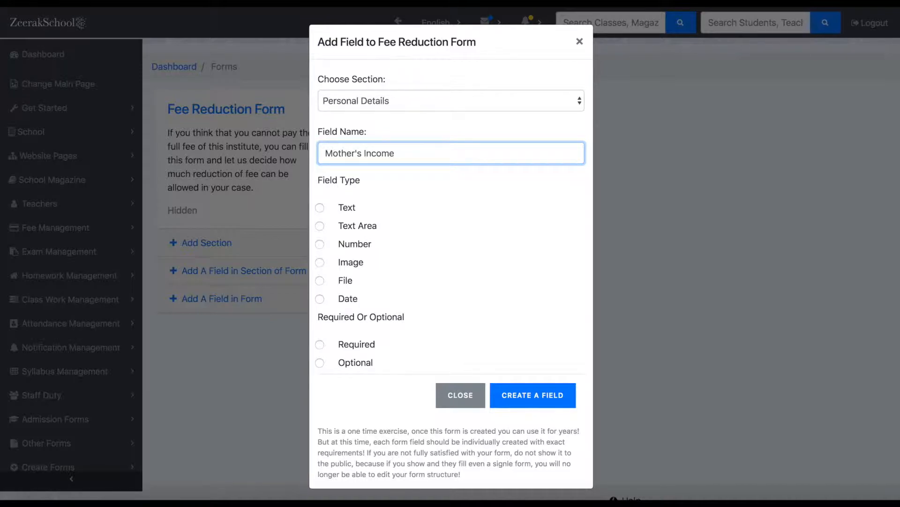
click(347, 247)
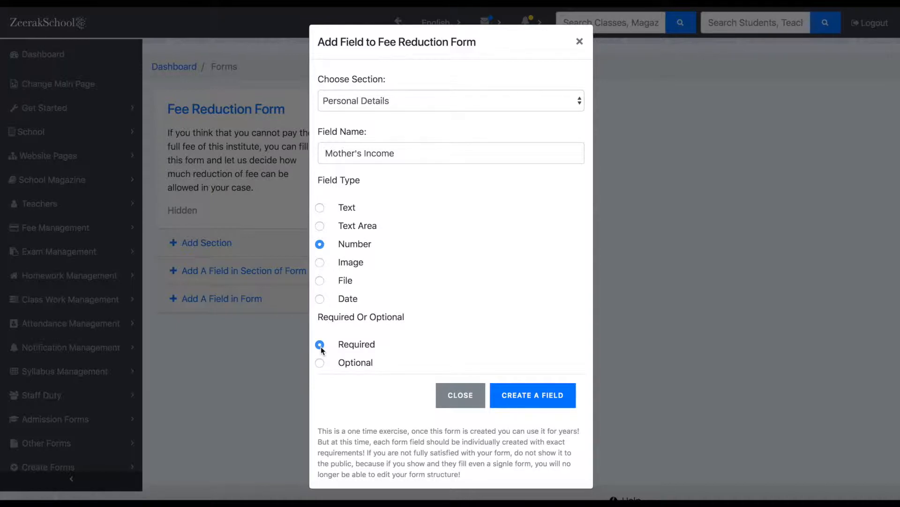
click(549, 397)
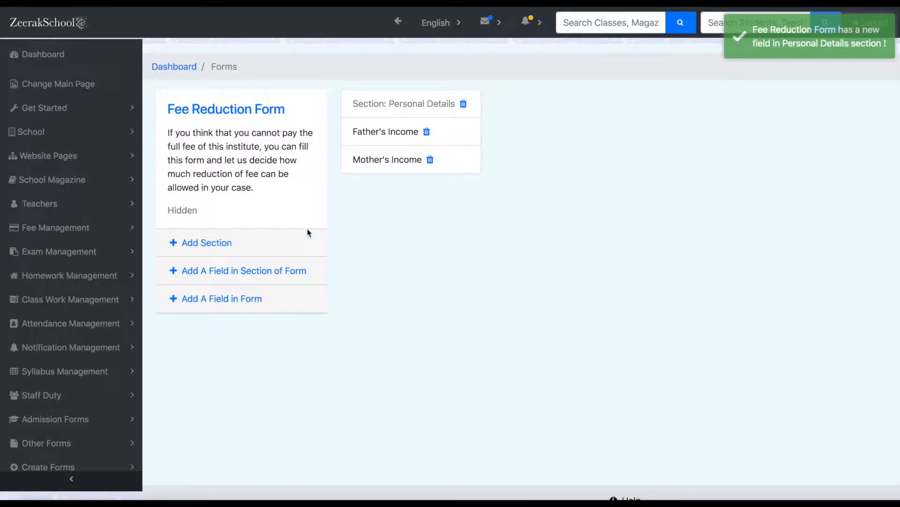
Add a required Number field named "Your own income" to the Personal Details section.
click(241, 273)
click(395, 150)
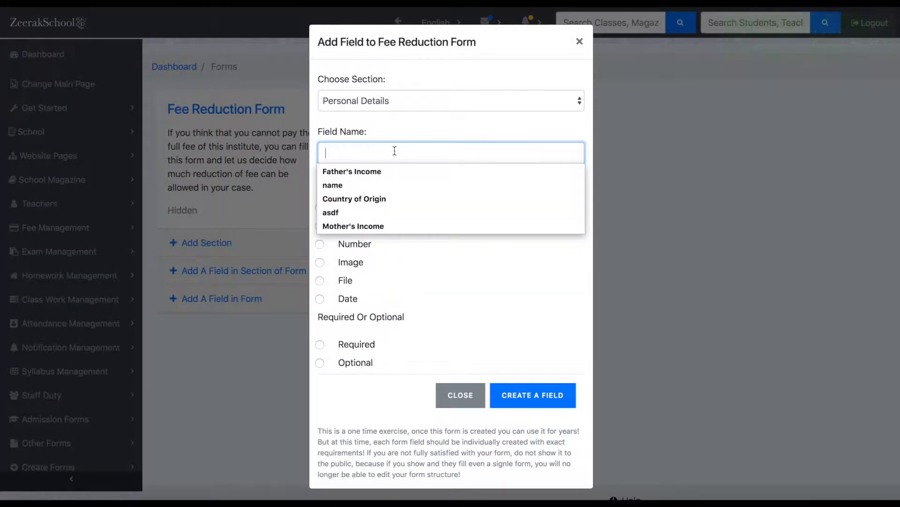
text(Your own income)
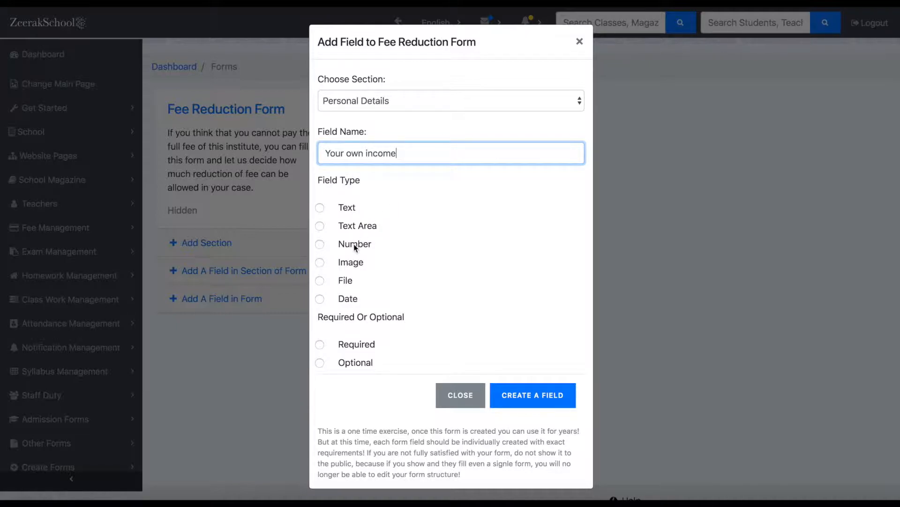
click(354, 244)
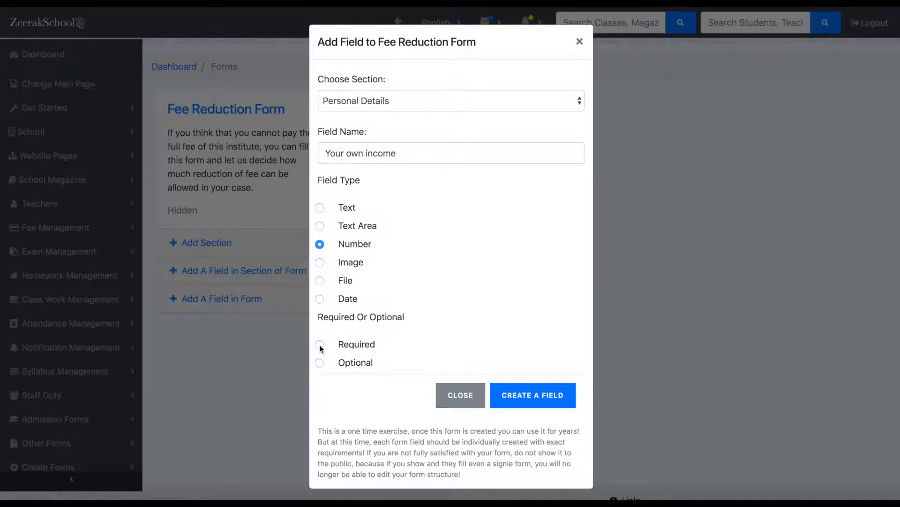
click(536, 395)
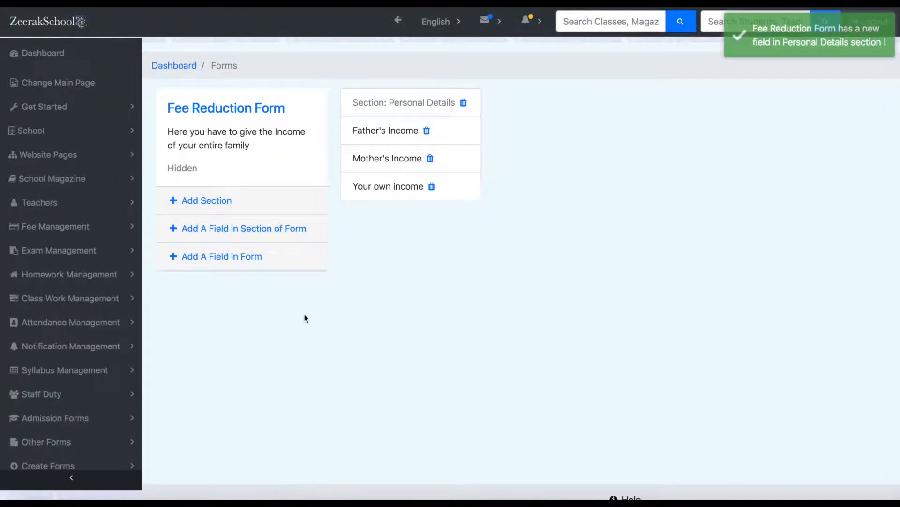
Add a required Text Area field named "What services can you provide to school if fee is reduced?" directly to the form, outside any section.
click(253, 261)
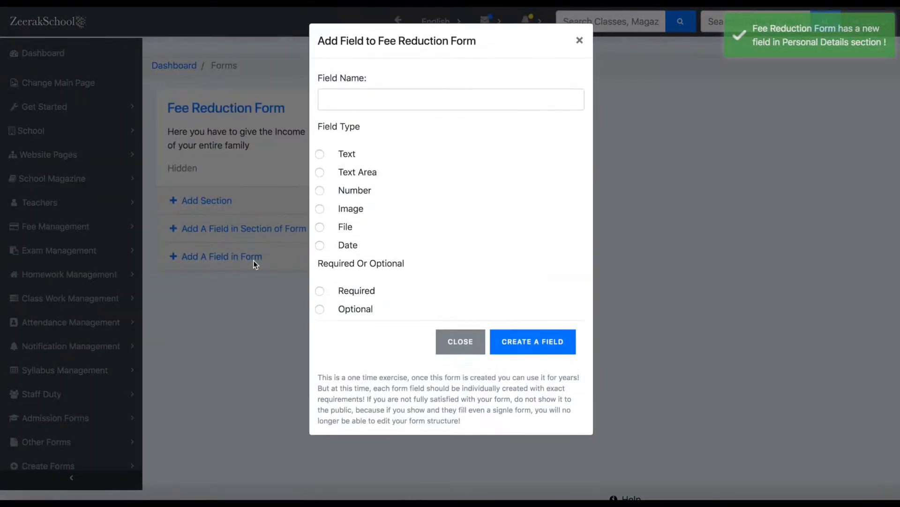
click(431, 96)
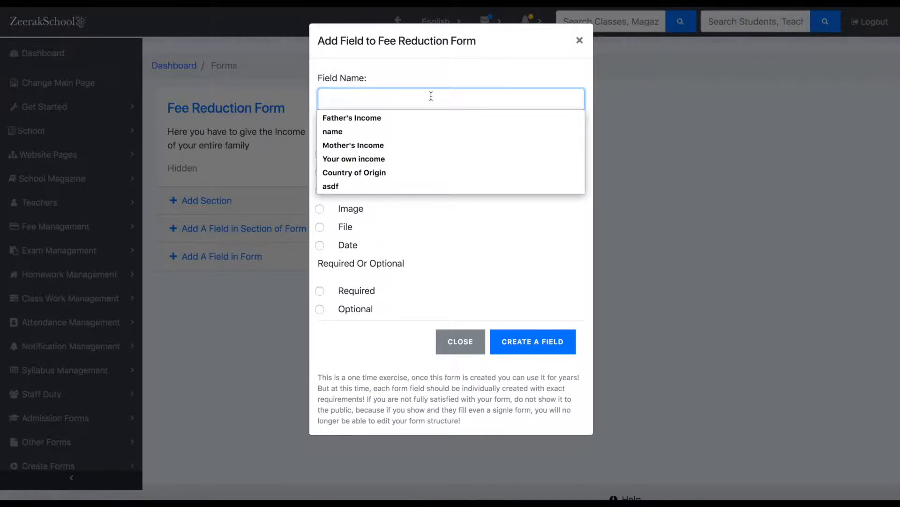
text(w)
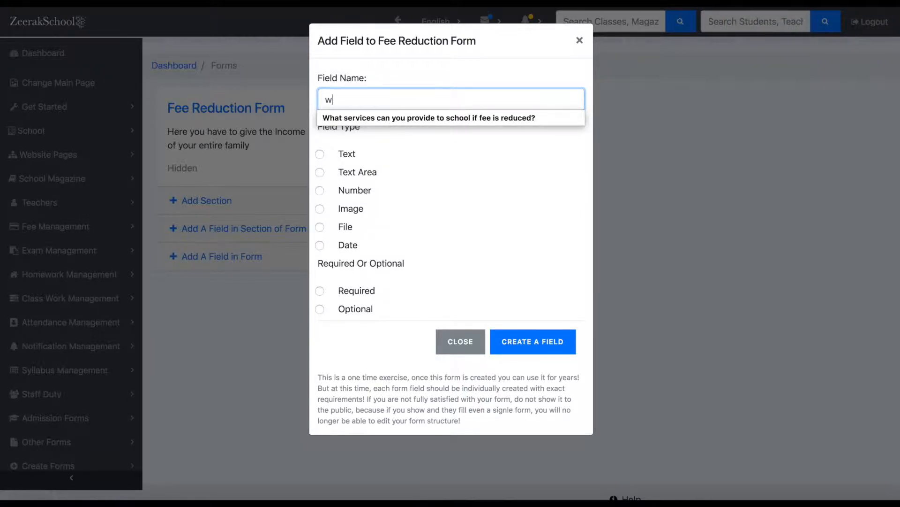
click(449, 119)
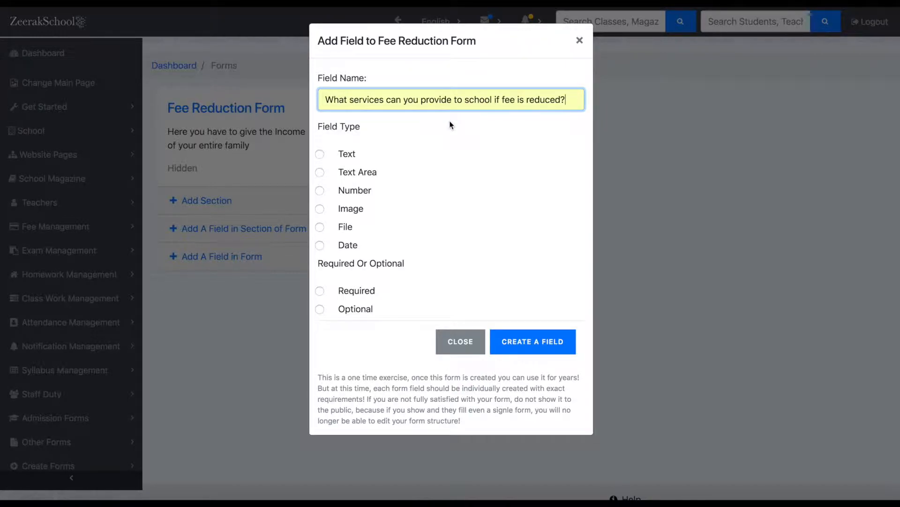
click(321, 155)
click(321, 173)
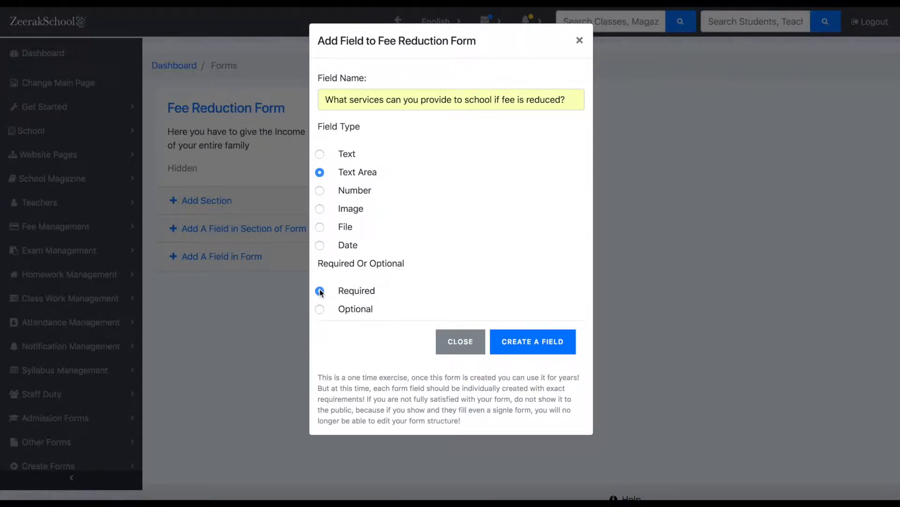
click(528, 345)
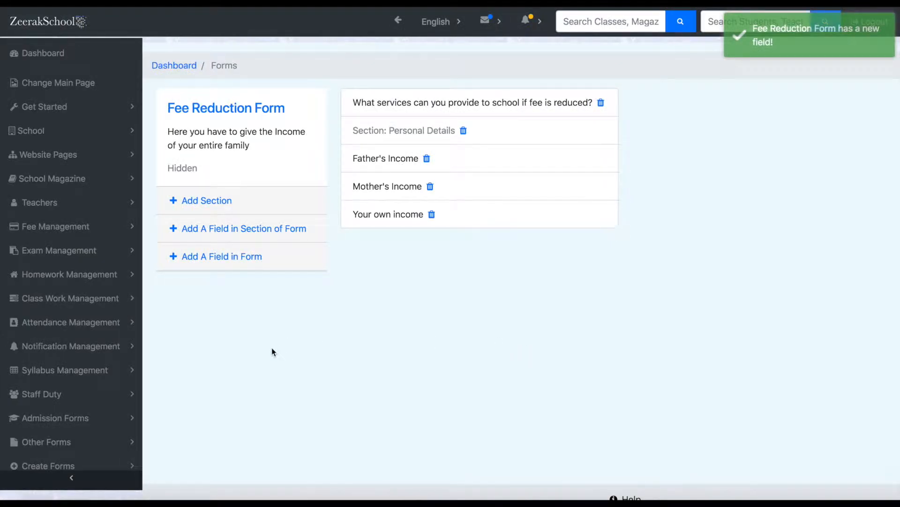
View the Fee Reduction Form's structure and open its front-end version on the school website.
scroll(92, 396, down, 4)
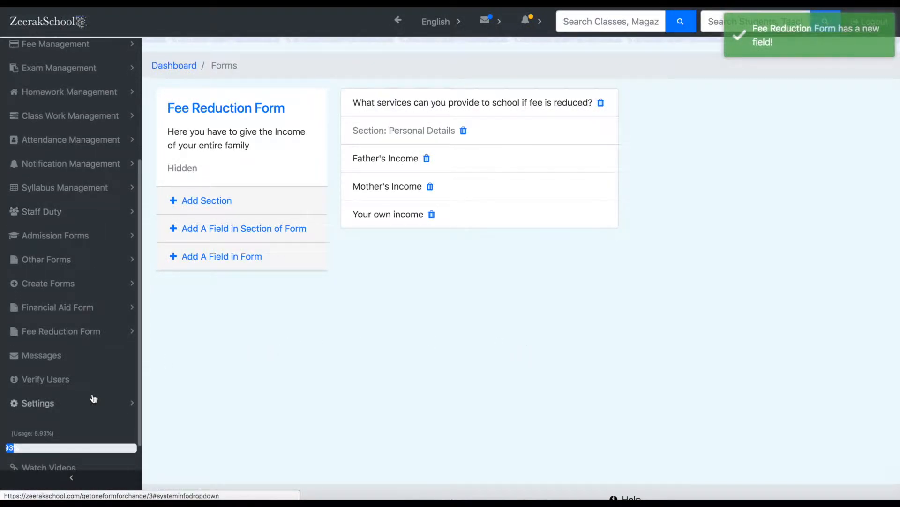
click(80, 334)
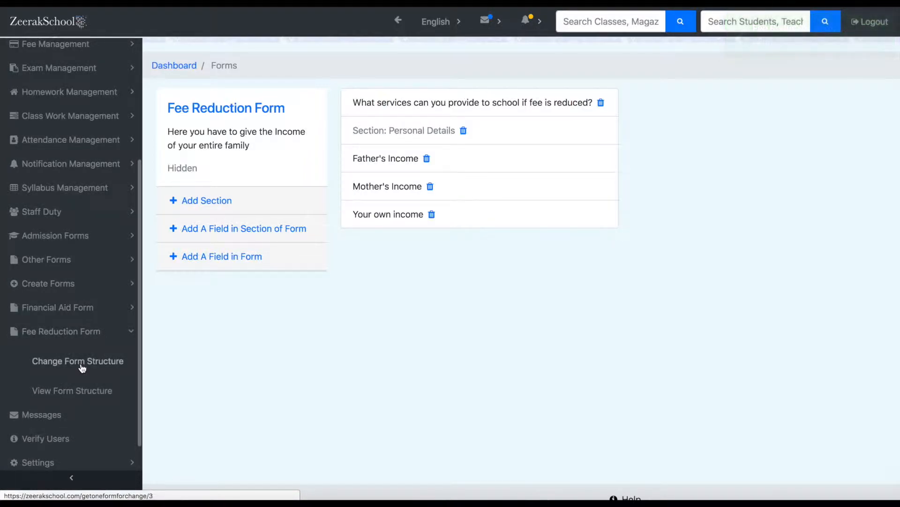
click(82, 389)
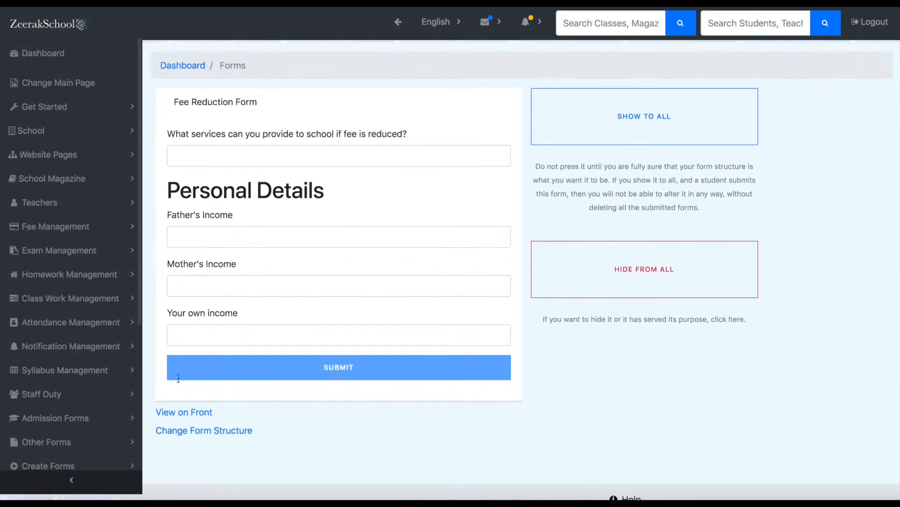
click(207, 414)
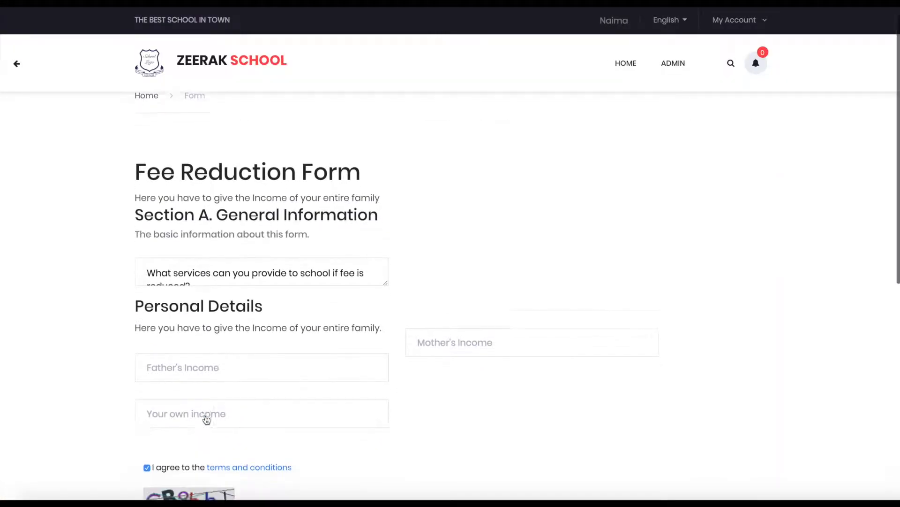
scroll(283, 263, down, 3)
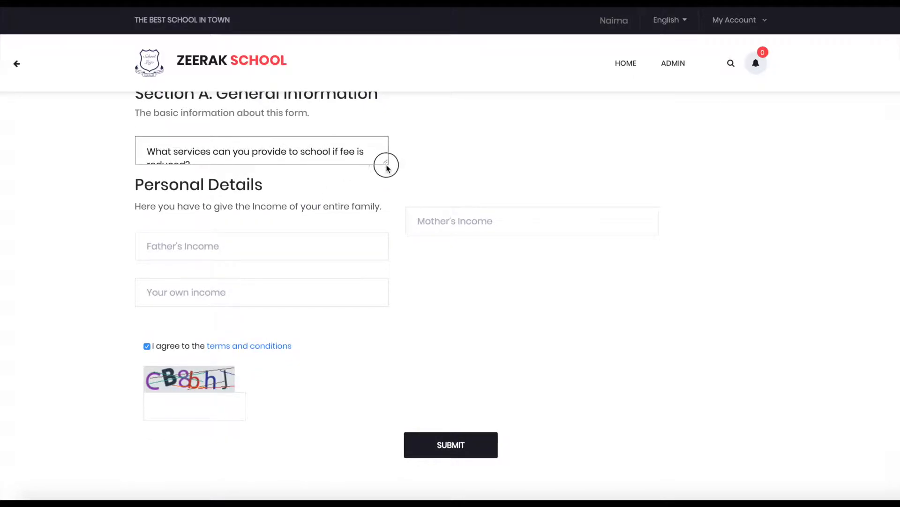
Enlarge the services text area and check how the front-end form validates its empty income fields.
drag(386, 162, 392, 182)
click(311, 266)
click(294, 318)
click(463, 239)
click(260, 157)
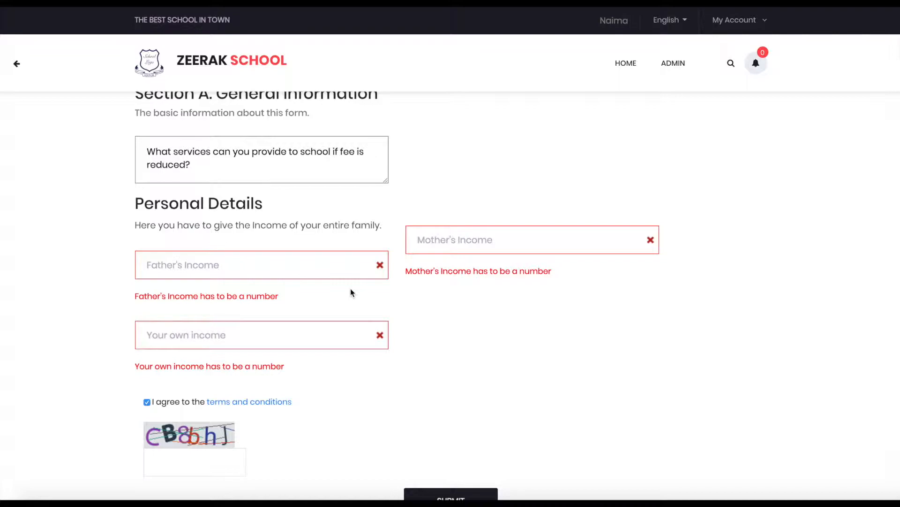
scroll(350, 289, up, 3)
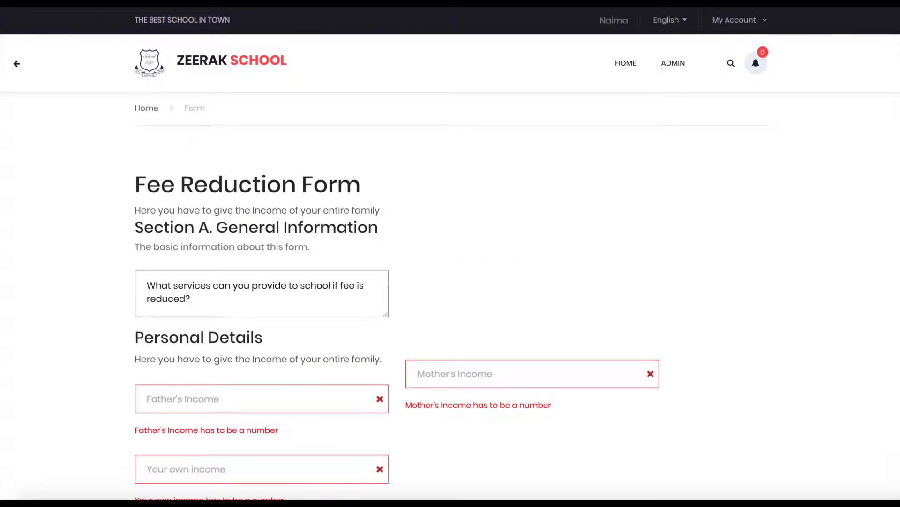
scroll(412, 351, up, 3)
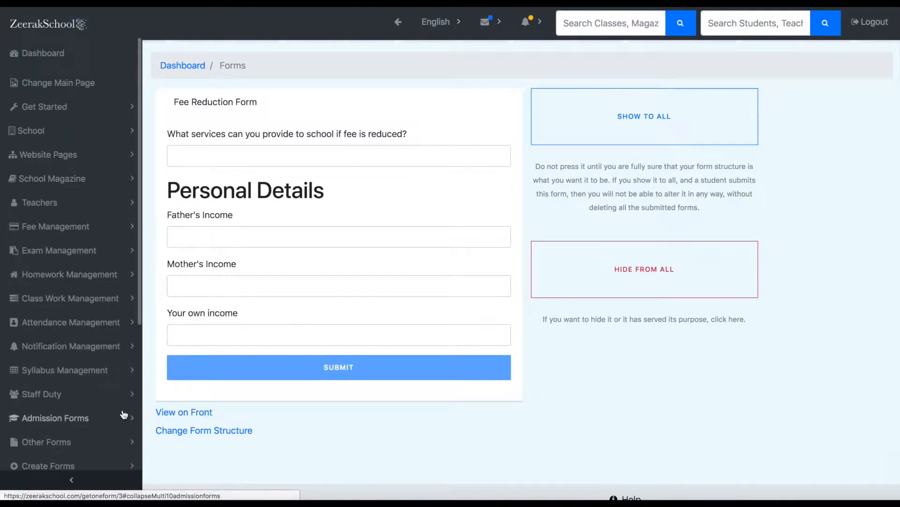
Show the Fee Reduction Form to all and open its list of submitted forms.
click(633, 125)
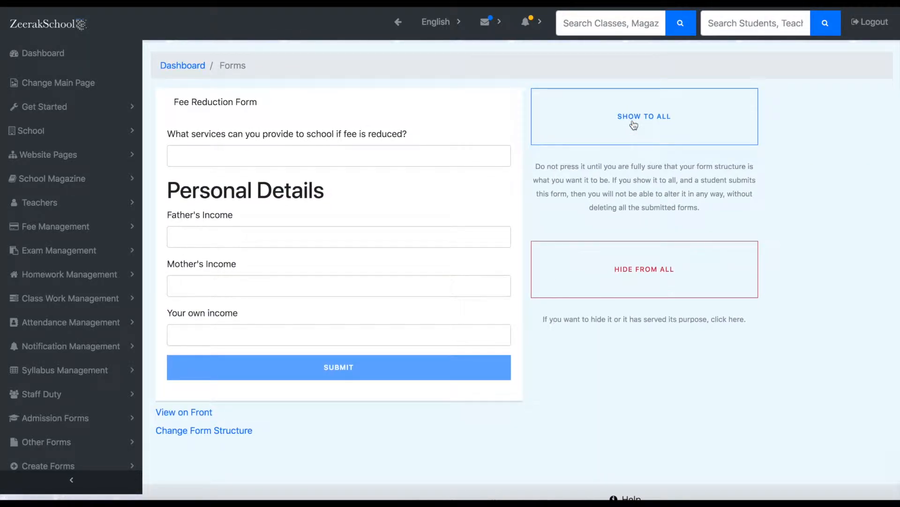
scroll(76, 411, down, 2)
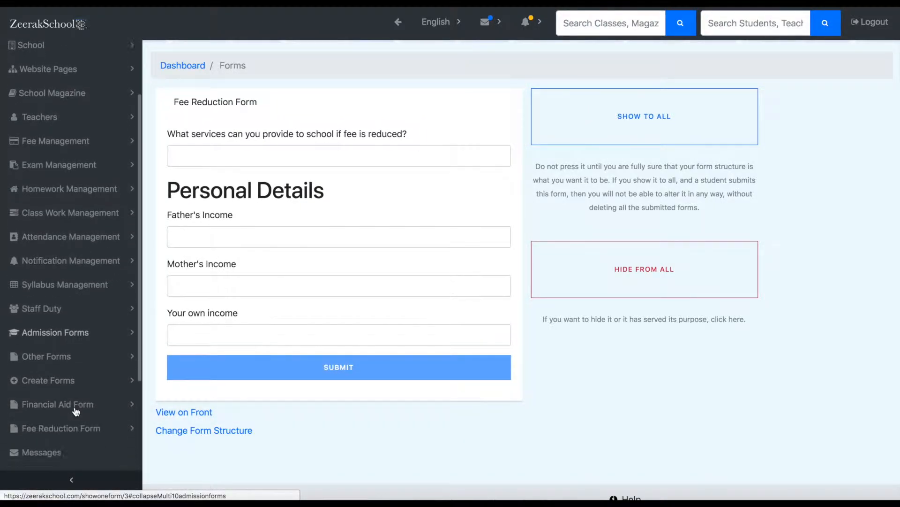
scroll(75, 406, down, 1)
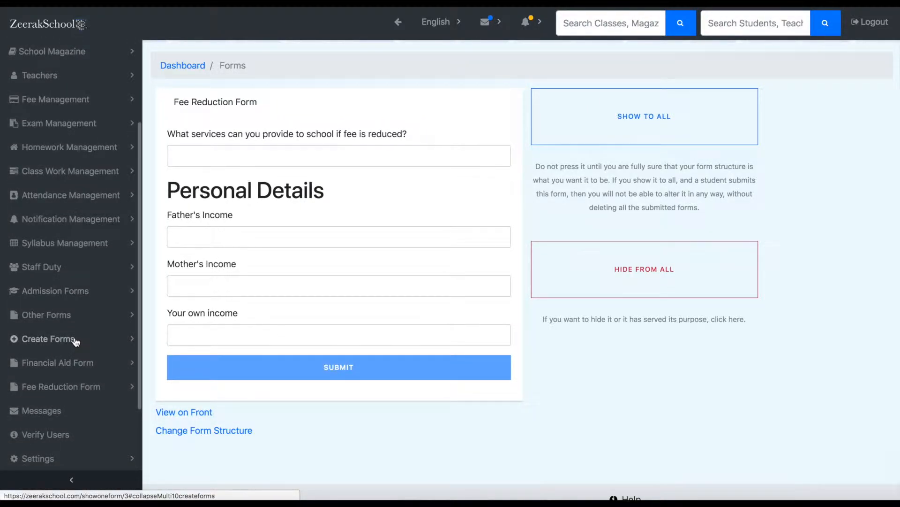
click(84, 388)
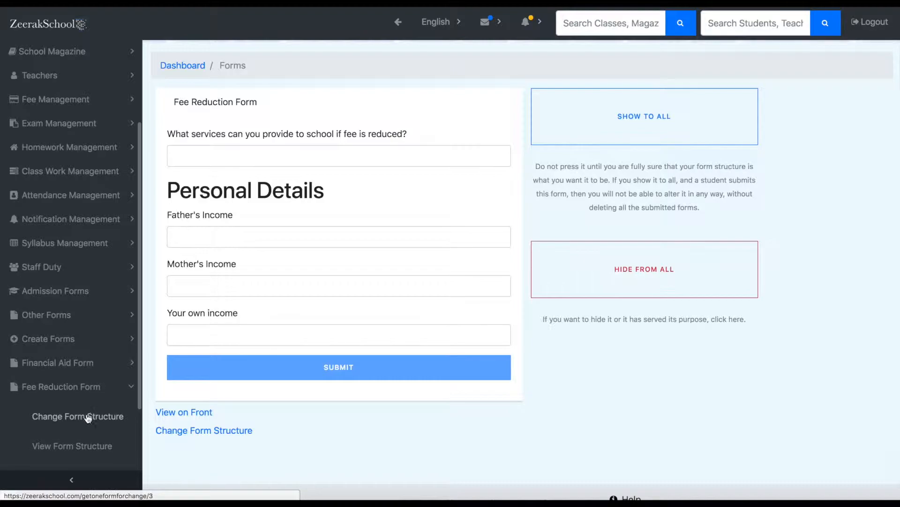
scroll(87, 417, down, 3)
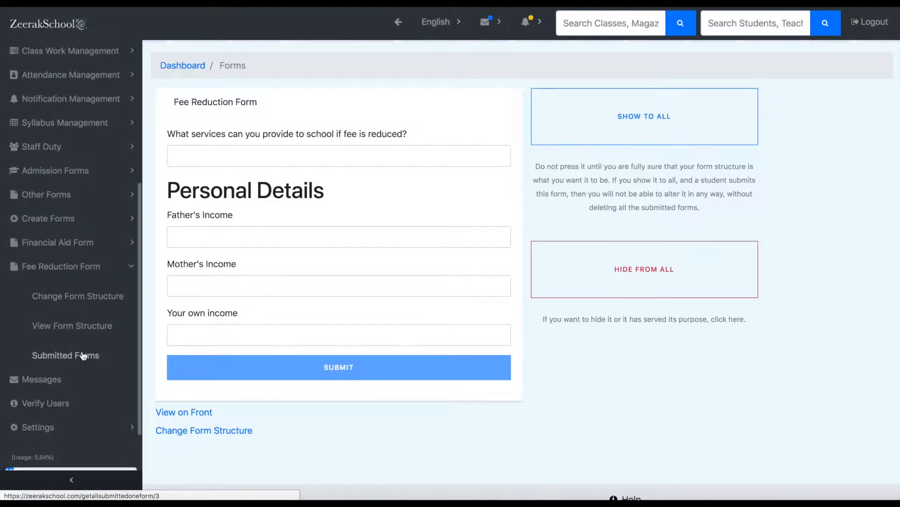
click(82, 355)
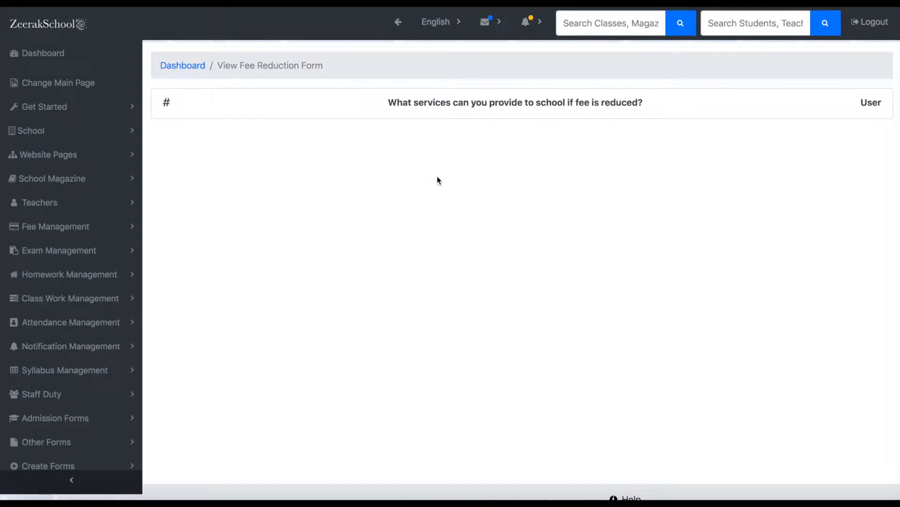
Switch to the student's account and open the Fee Reduction Form from the school forms.
click(507, 113)
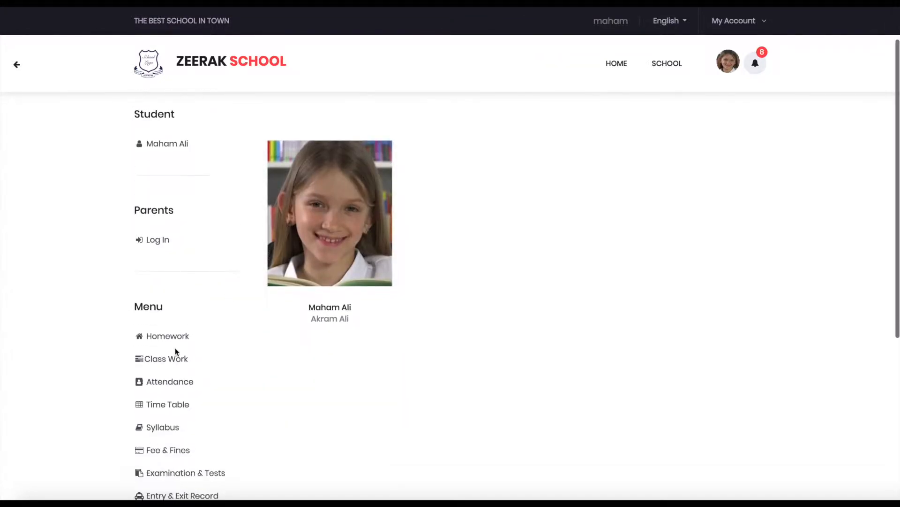
scroll(175, 352, down, 5)
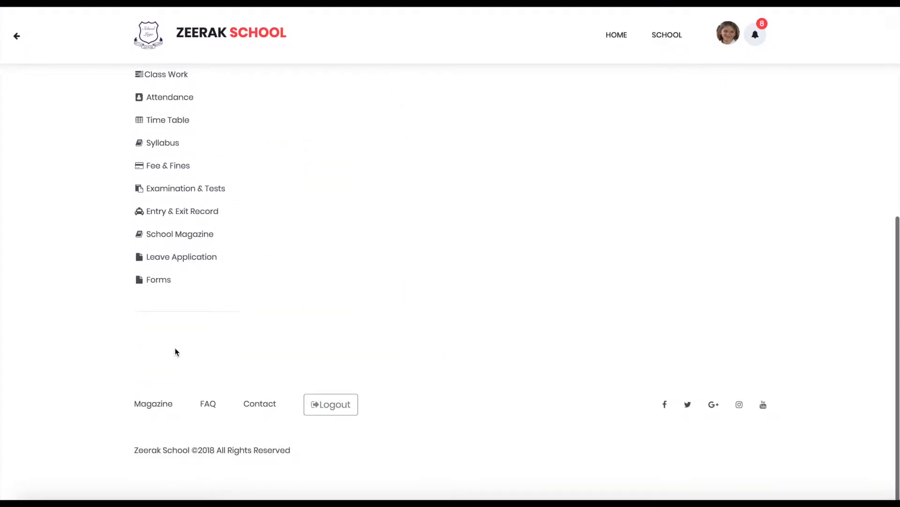
click(160, 280)
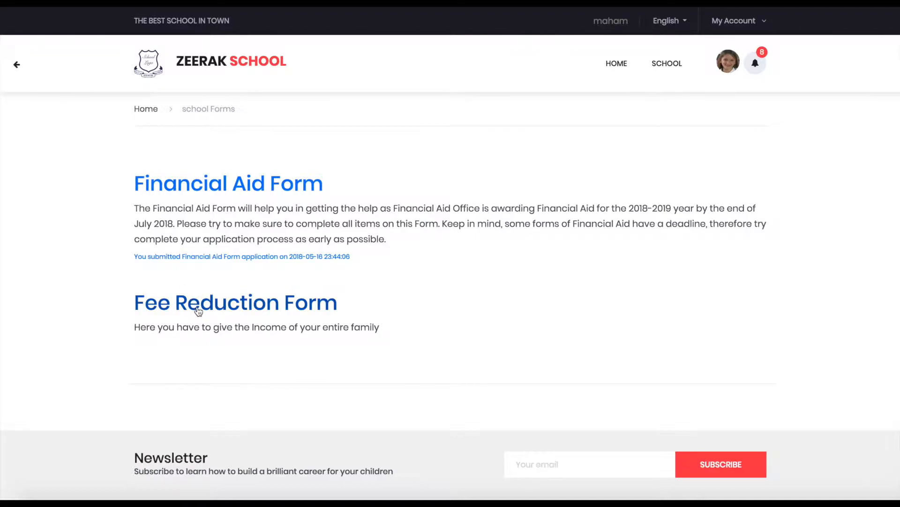
click(198, 310)
Answer the services question with "I know Microsoft Office. I can help in Admin Office." and enter father's income 20000, mother's income 20000 and own income 1000.
click(194, 293)
key(ctrl+a)
text(I know Microsoft Office,)
text( I can help in Admin Office.)
click(179, 380)
text(20000)
click(423, 355)
text(20000)
click(326, 428)
text(1000)
Enter the captcha verification code and submit the Fee Reduction Form.
scroll(336, 428, down, 2)
click(193, 434)
text(za)
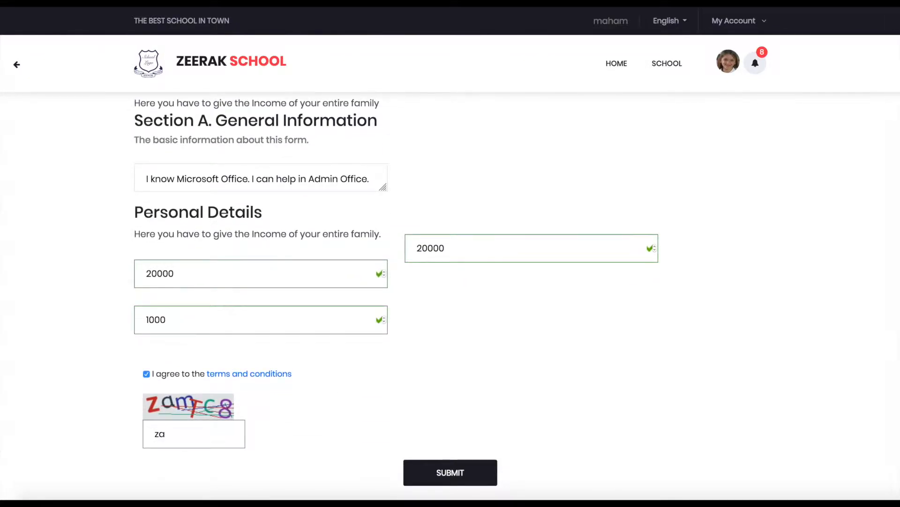
click(476, 474)
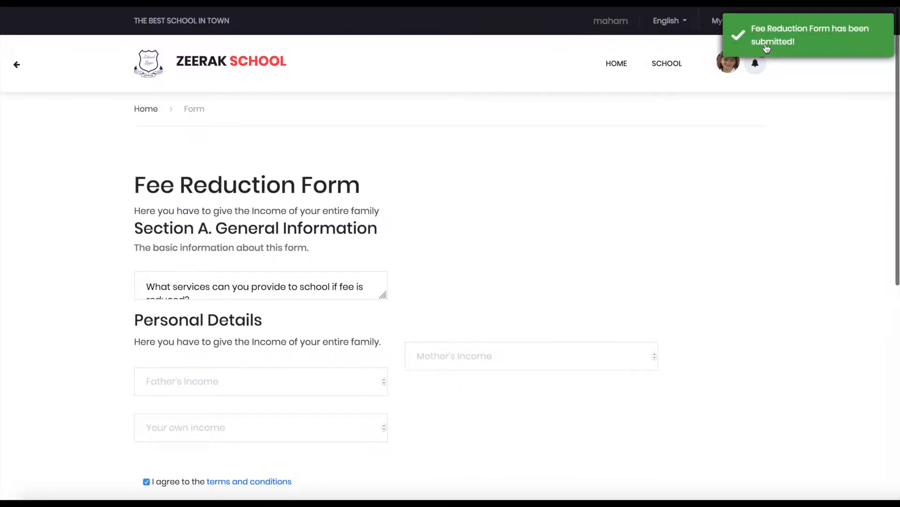
Return to the student's school page and check the Fee Reduction Form's submission status among the school forms.
click(660, 70)
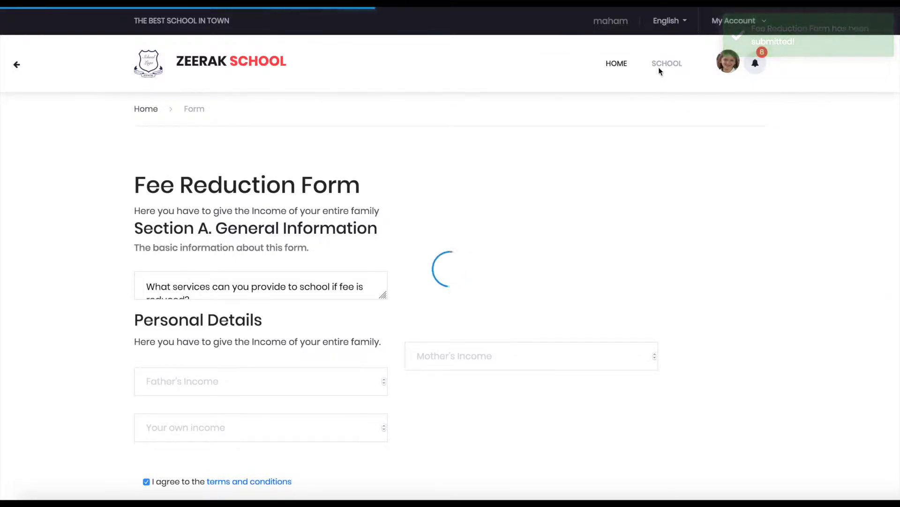
scroll(174, 420, down, 5)
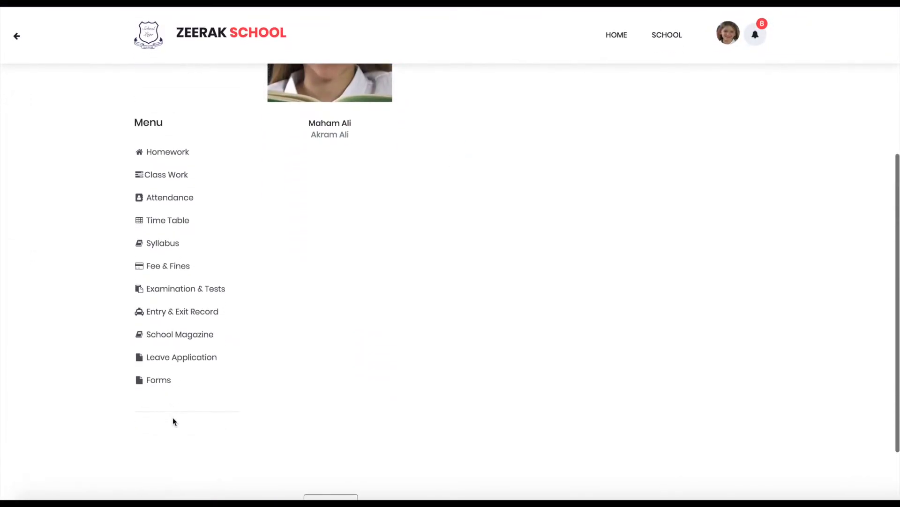
click(160, 367)
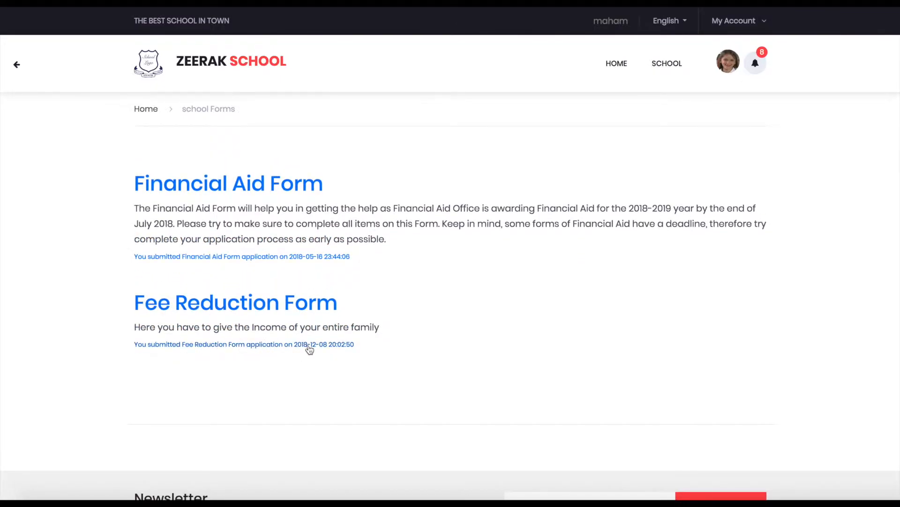
Switch back to the admin account and open the student's entry in the Fee Reduction Form's submitted forms.
click(309, 481)
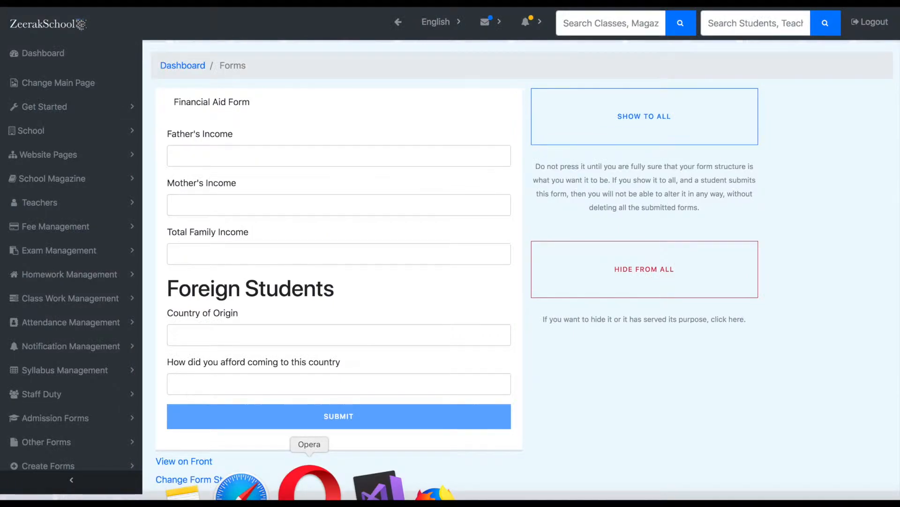
scroll(83, 412, down, 2)
scroll(82, 411, down, 1)
click(93, 411)
scroll(92, 399, down, 5)
click(90, 310)
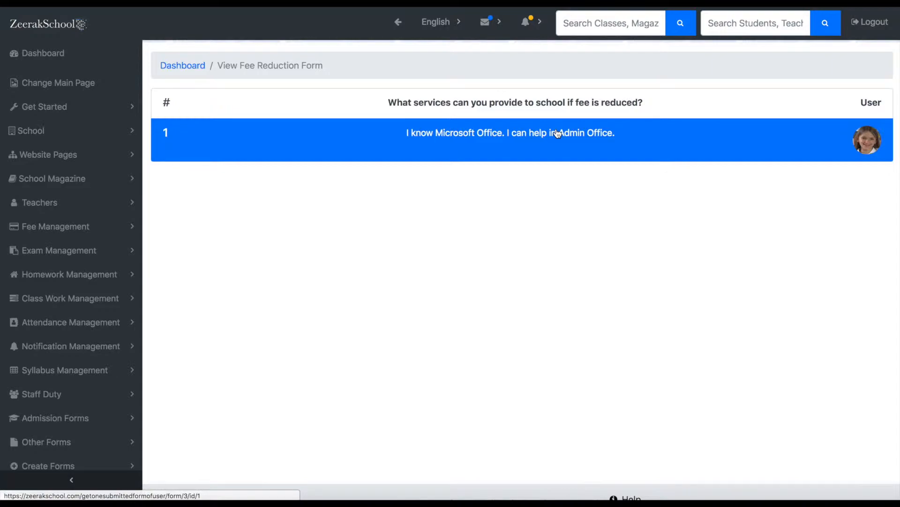
click(558, 134)
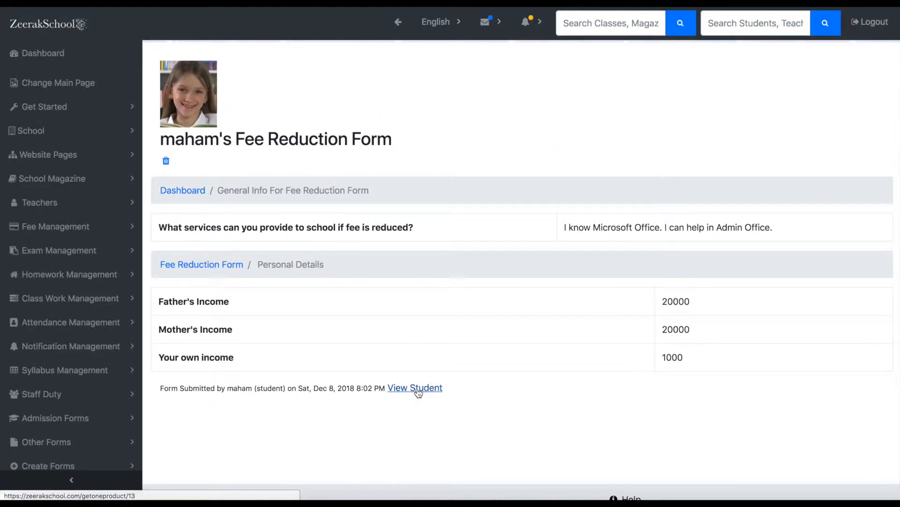
click(166, 160)
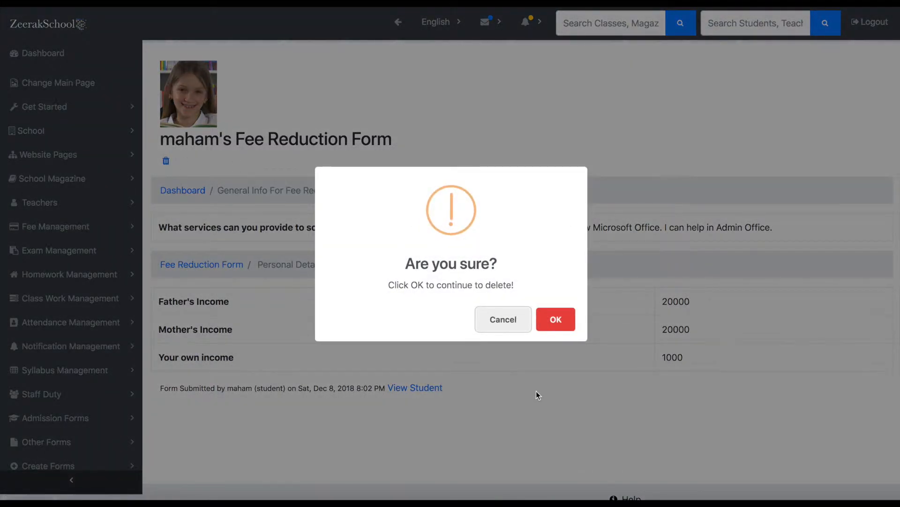
click(512, 318)
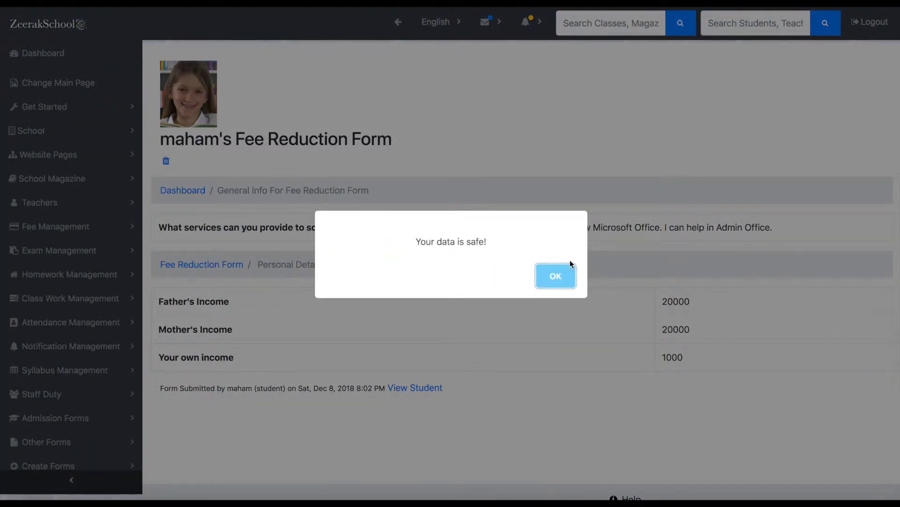
click(567, 276)
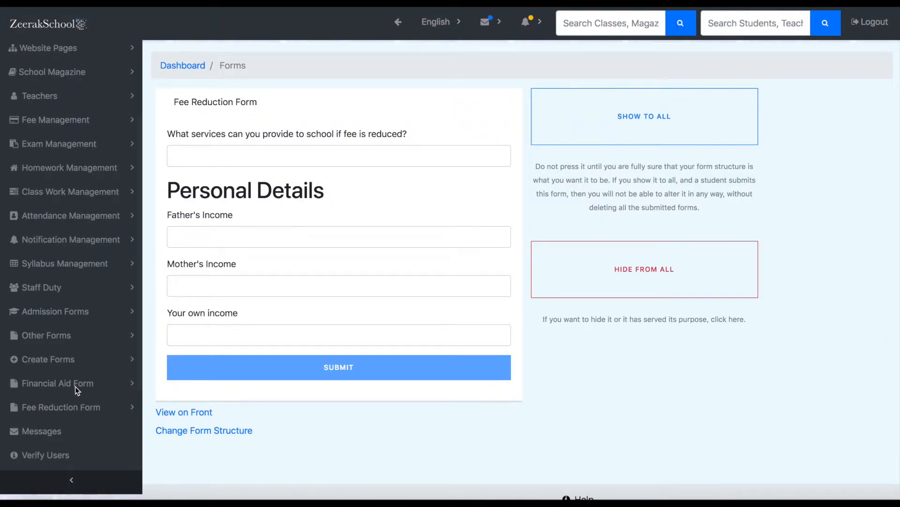
Go to the form deletion list and open the Fee Reduction Form's related submitted data.
scroll(75, 386, down, 2)
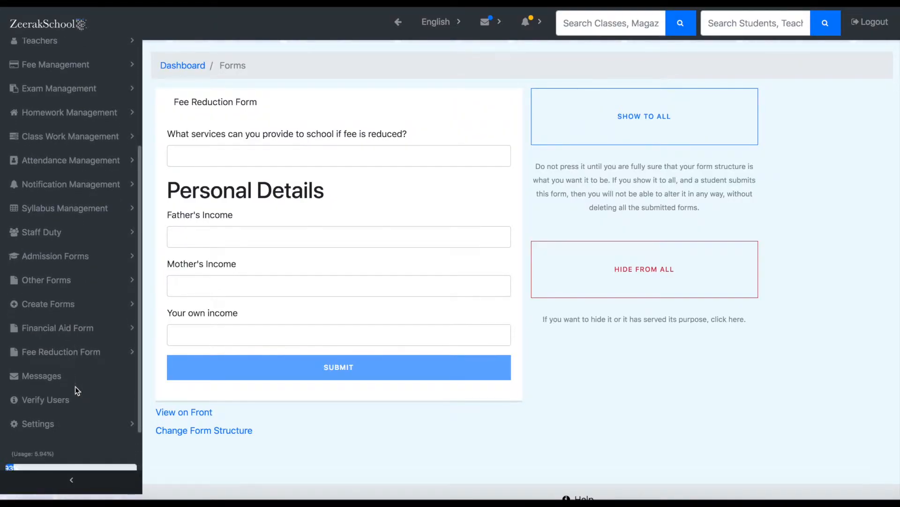
click(61, 304)
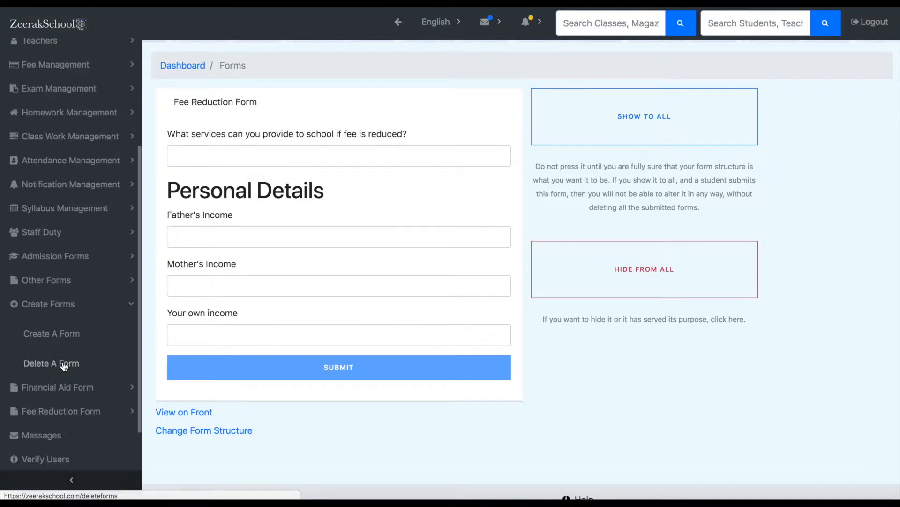
click(64, 365)
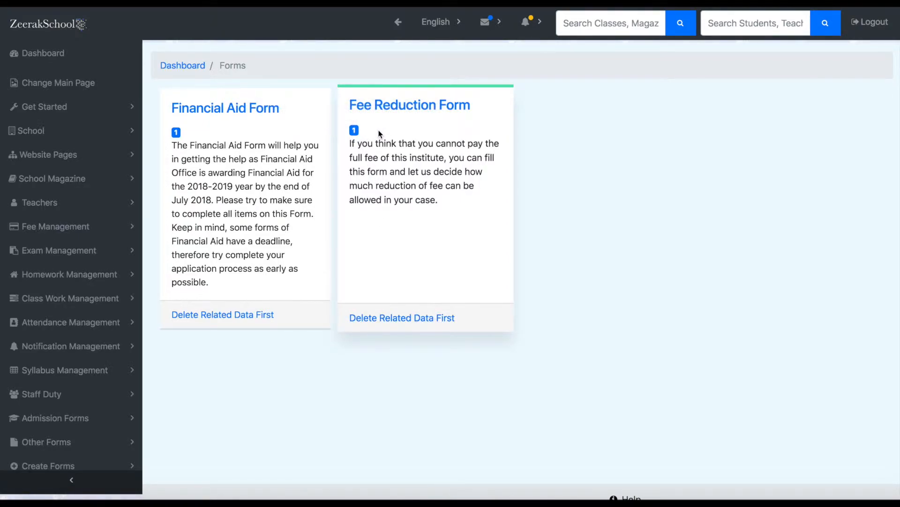
click(435, 319)
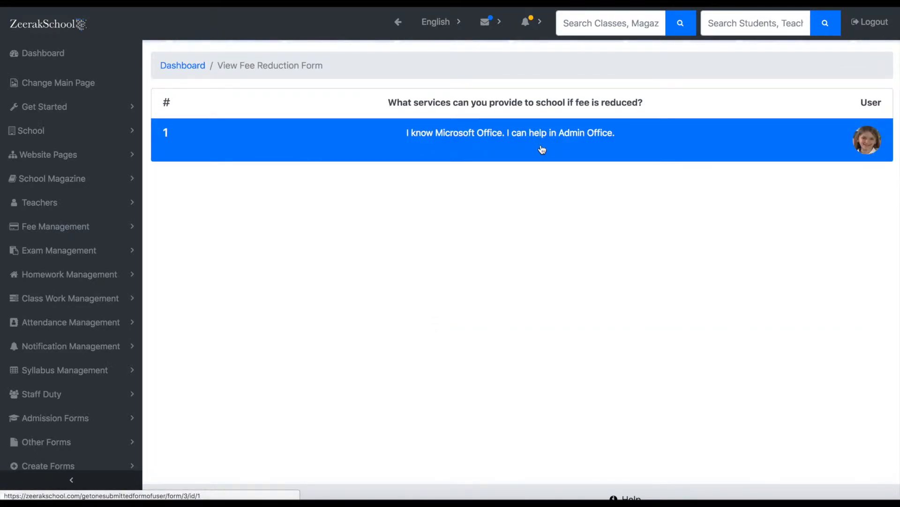
Open the student's submitted Fee Reduction Form entry and delete it, confirming the deletion.
click(542, 149)
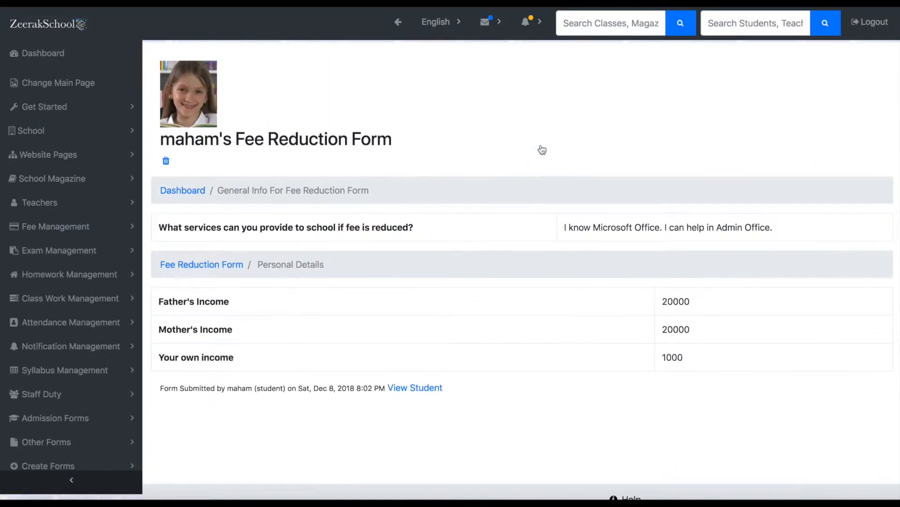
click(166, 161)
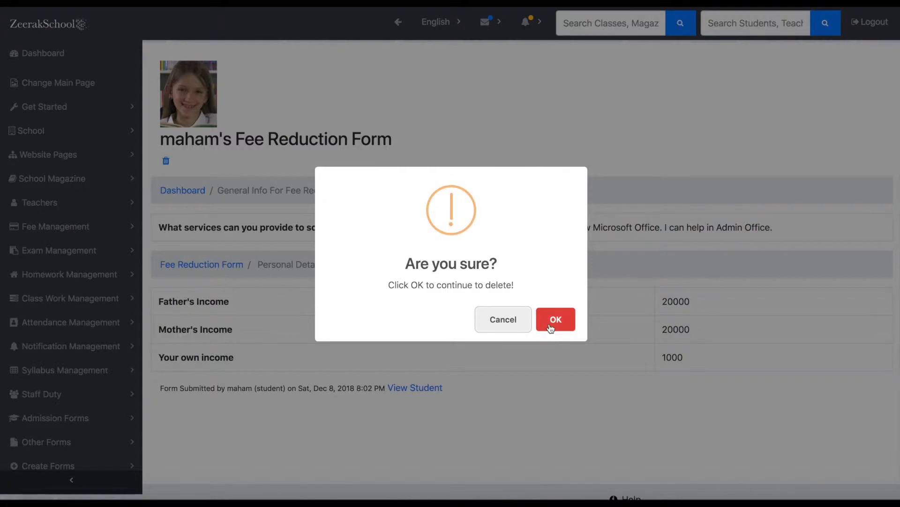
click(551, 327)
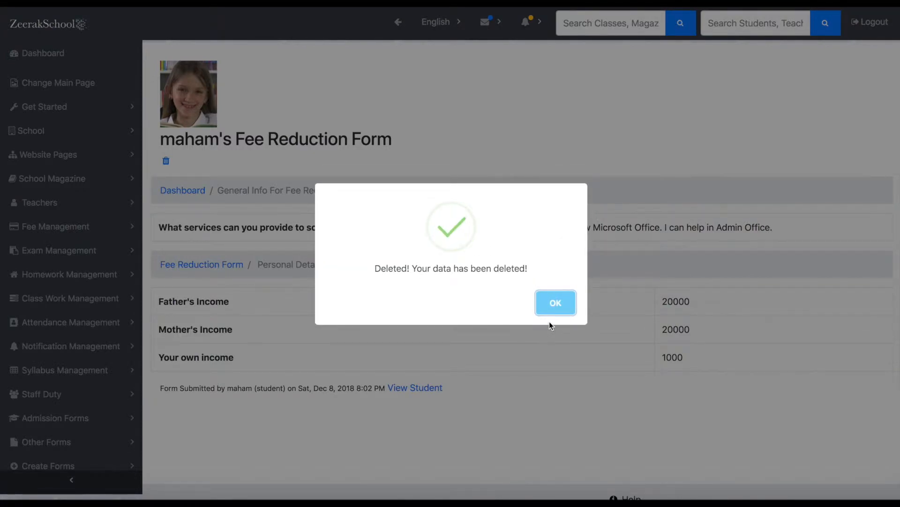
click(553, 303)
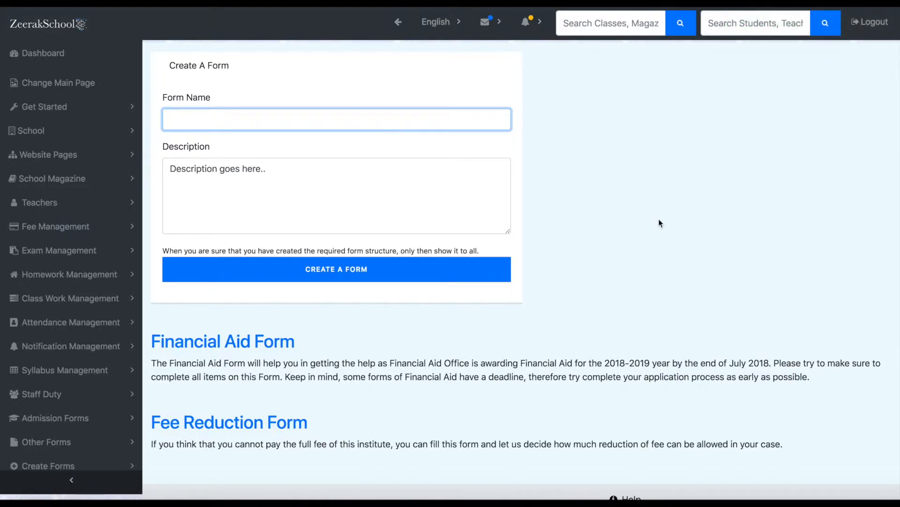
From the form deletion list, open the Fee Reduction Form's hide option and hide the form from all.
click(236, 422)
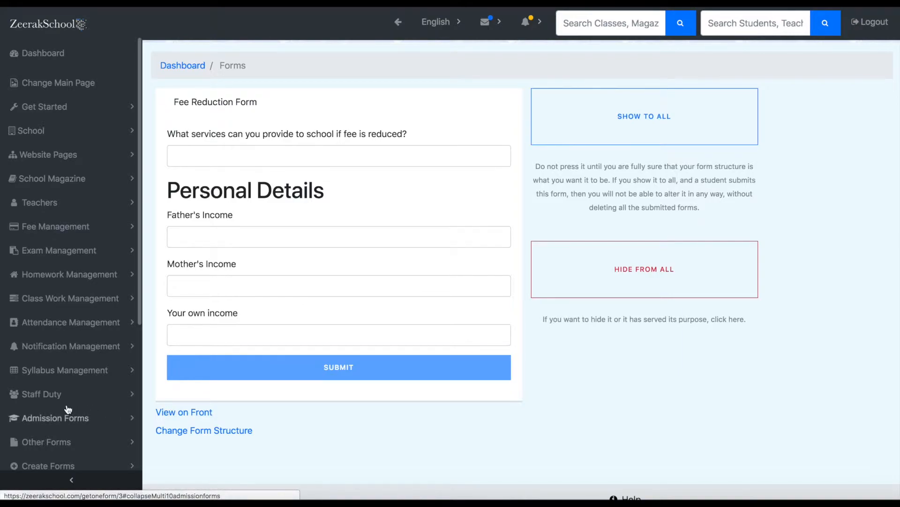
scroll(75, 328, down, 5)
click(78, 251)
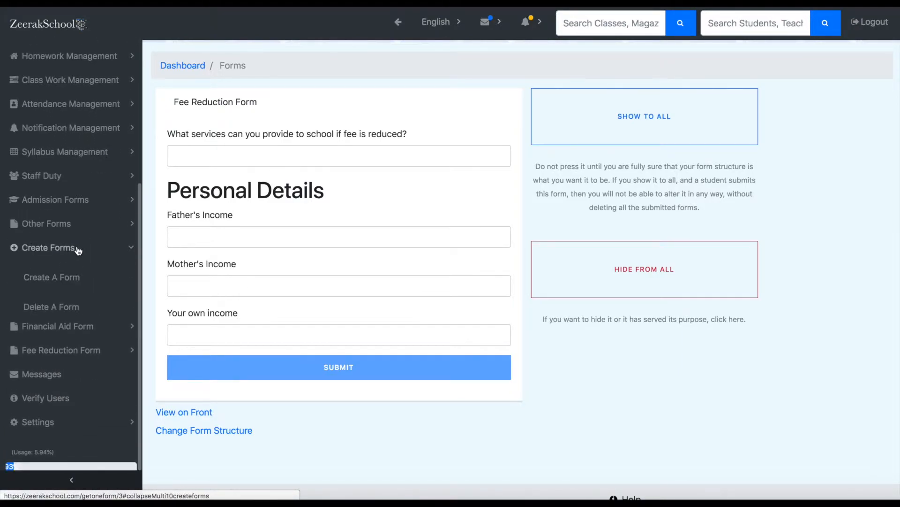
click(65, 306)
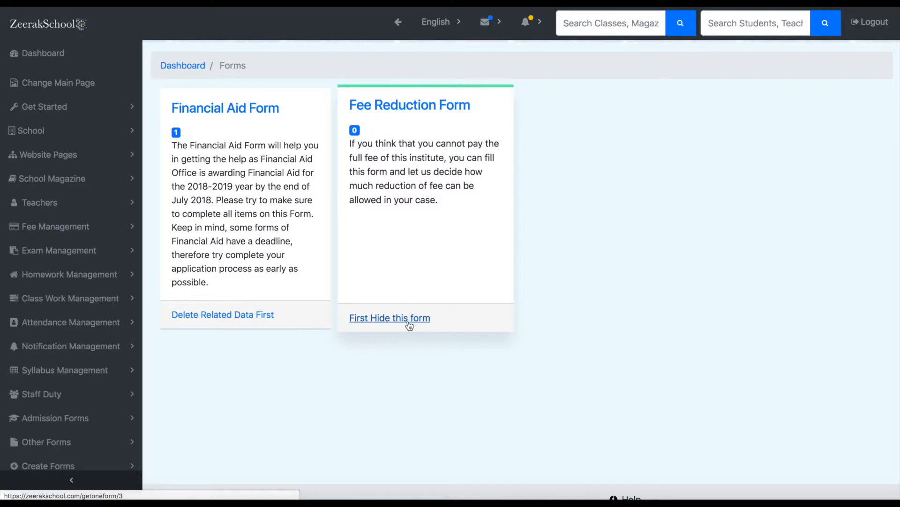
click(408, 322)
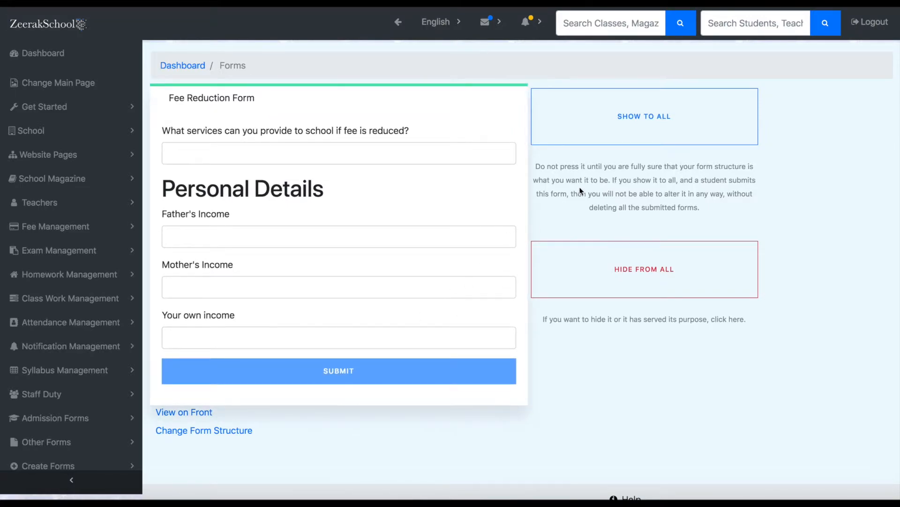
click(656, 259)
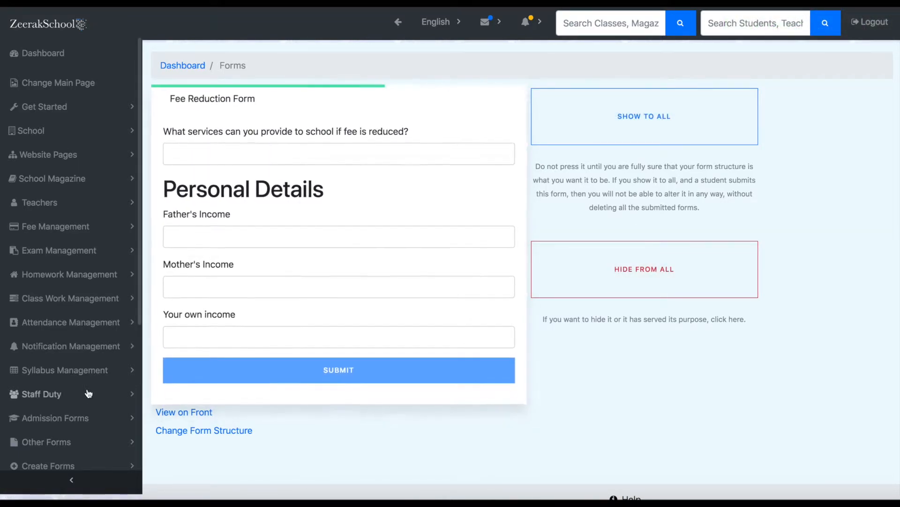
Return to the form deletion list and delete the Fee Reduction Form.
scroll(84, 397, down, 2)
scroll(84, 397, down, 4)
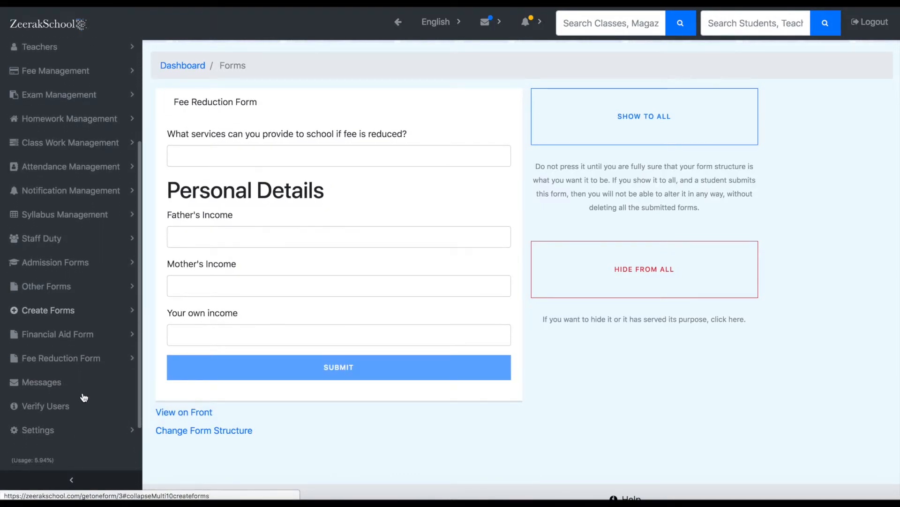
click(83, 303)
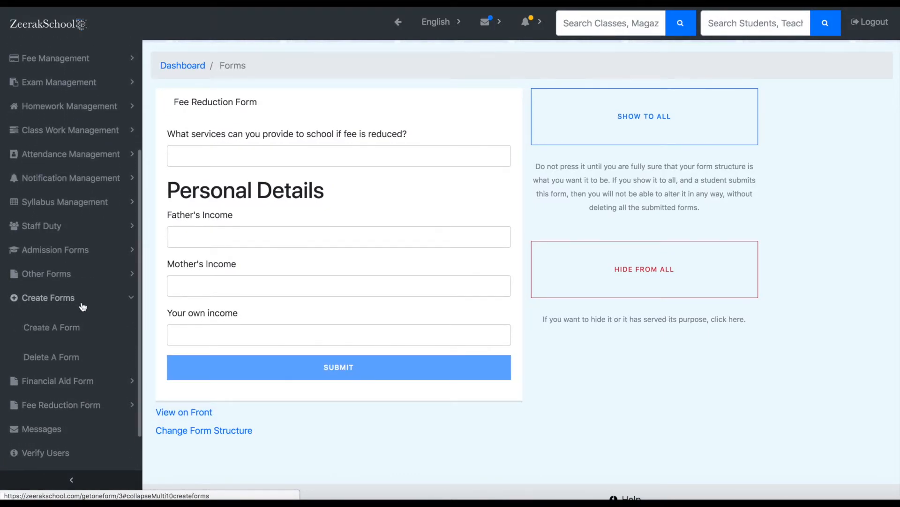
click(72, 358)
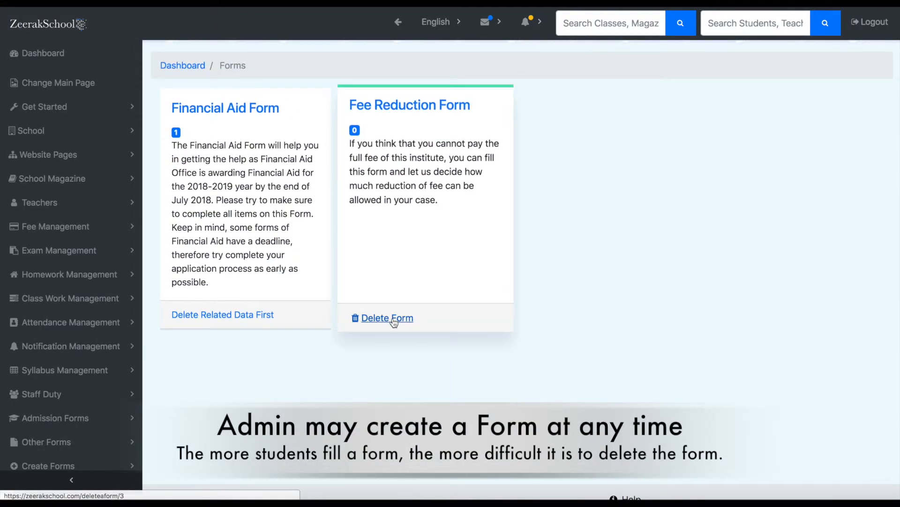
click(393, 320)
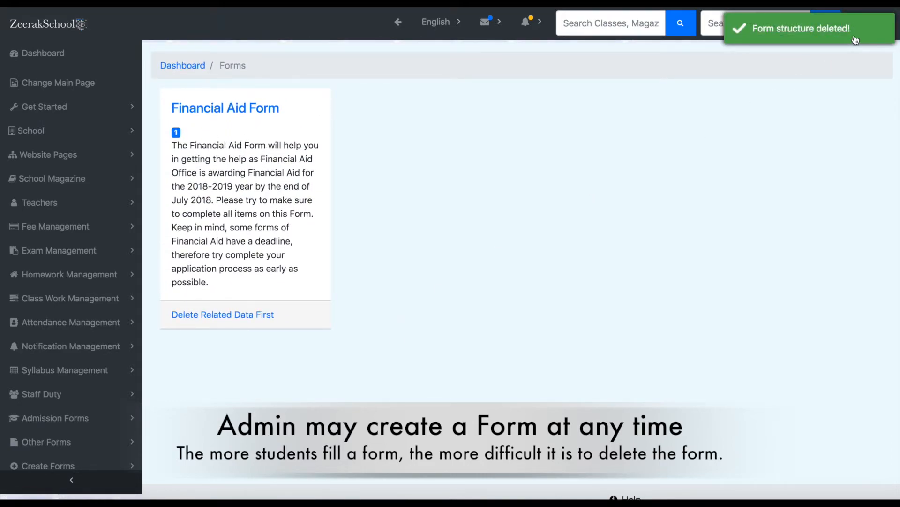
scroll(116, 402, down, 3)
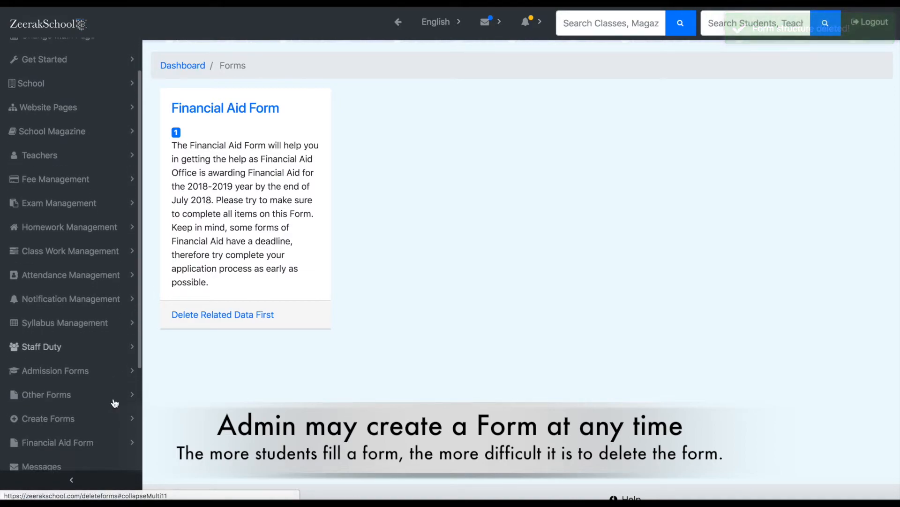
scroll(115, 404, down, 1)
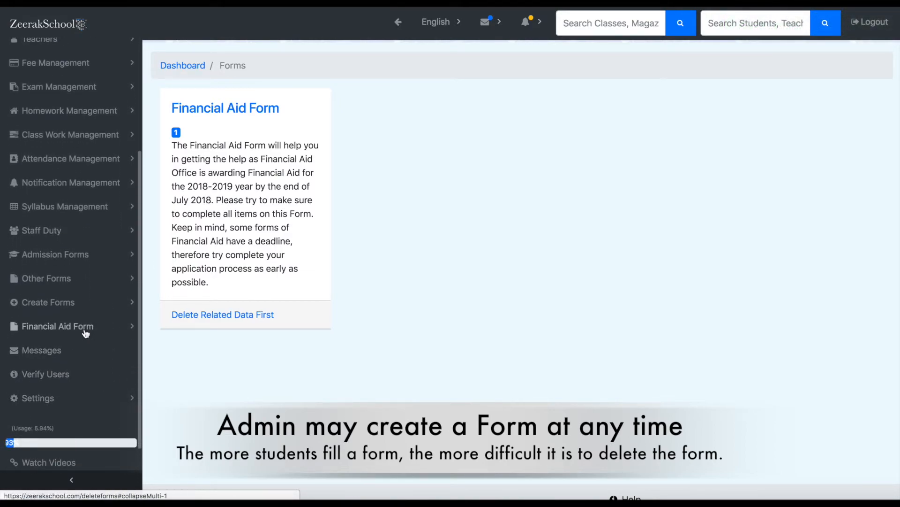
click(86, 332)
click(86, 332)
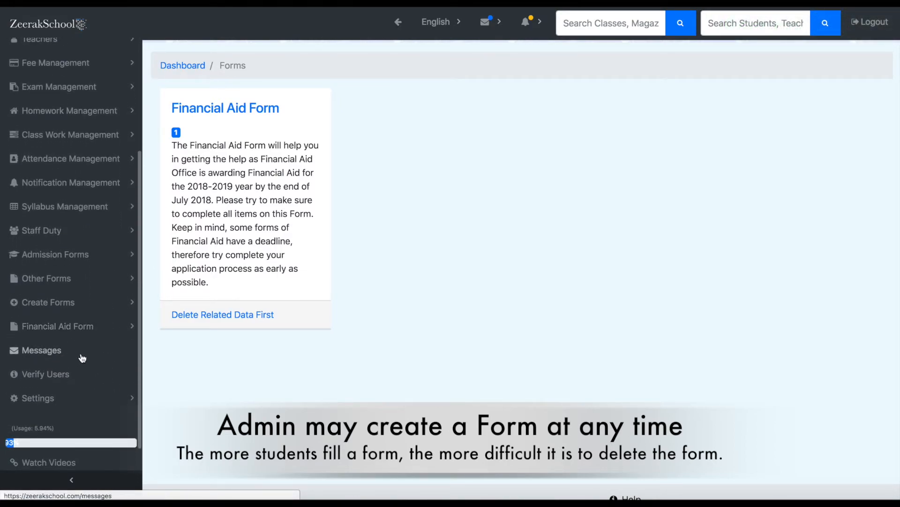